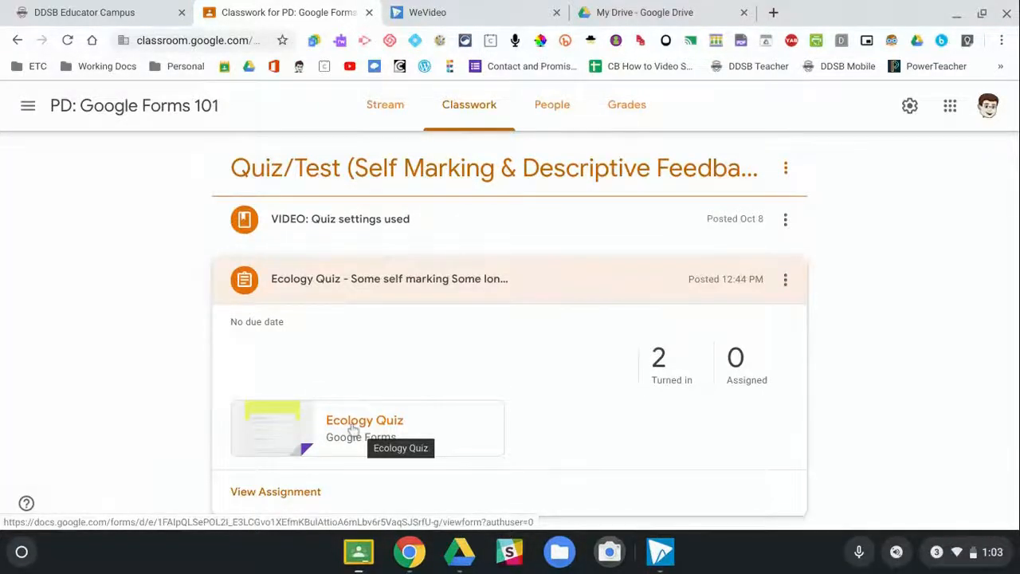
# Step: Open the Ecology Quiz form from the Classroom assignment for editing and show its responses
pyautogui.click(352, 430)
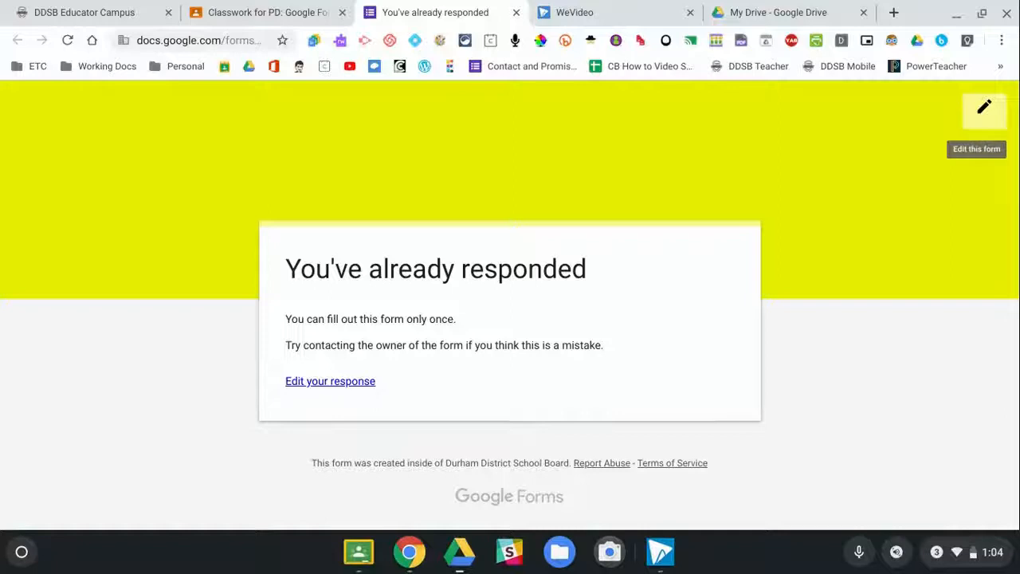
pyautogui.click(986, 115)
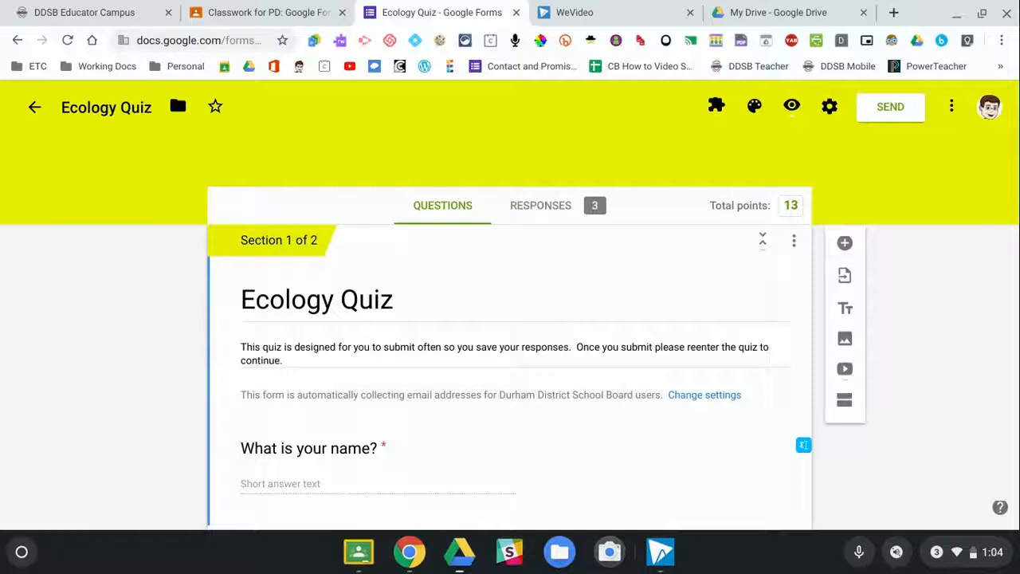
pyautogui.click(539, 208)
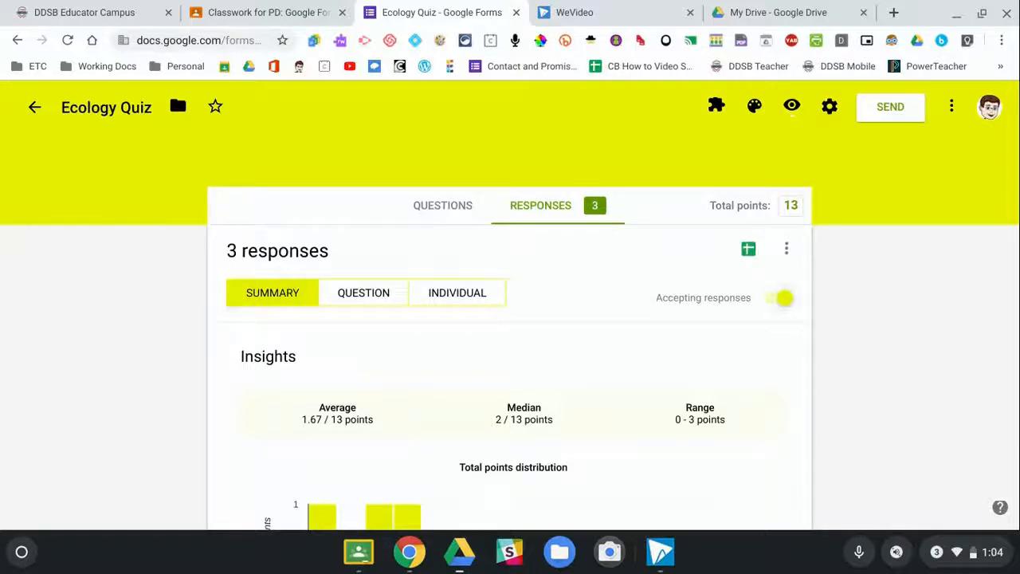
# Step: Stop the quiz from accepting responses and turn accepting responses back on
pyautogui.click(785, 303)
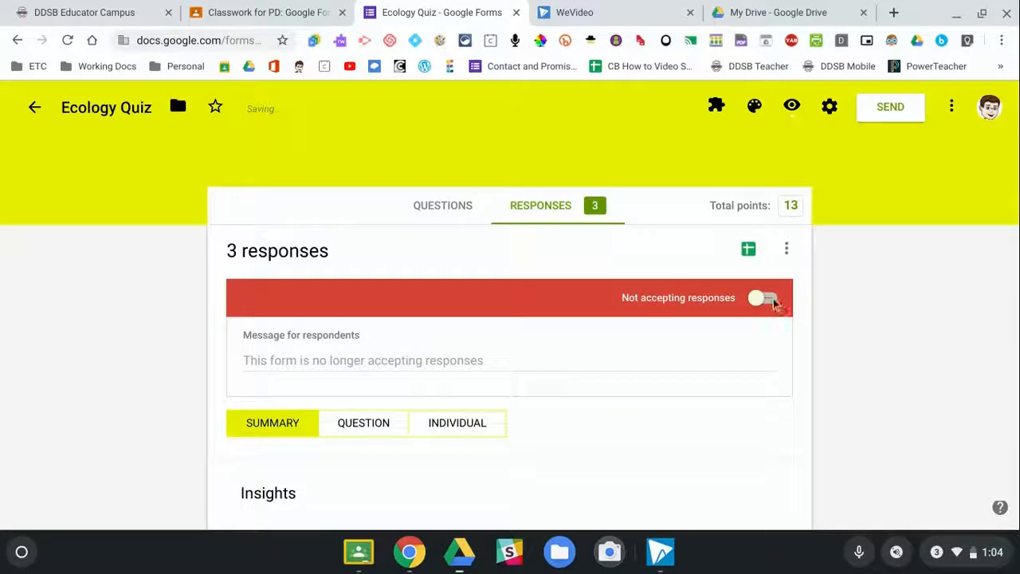
pyautogui.click(769, 299)
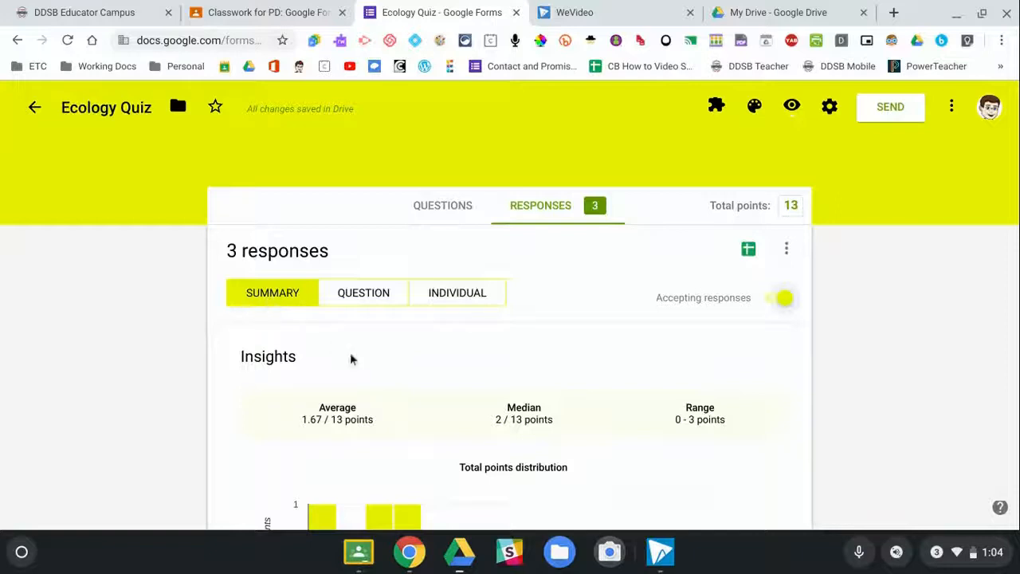
# Step: Review the response summary, covering the insights, points distribution, student scores and per-question results
pyautogui.scroll(-3, 353, 360)
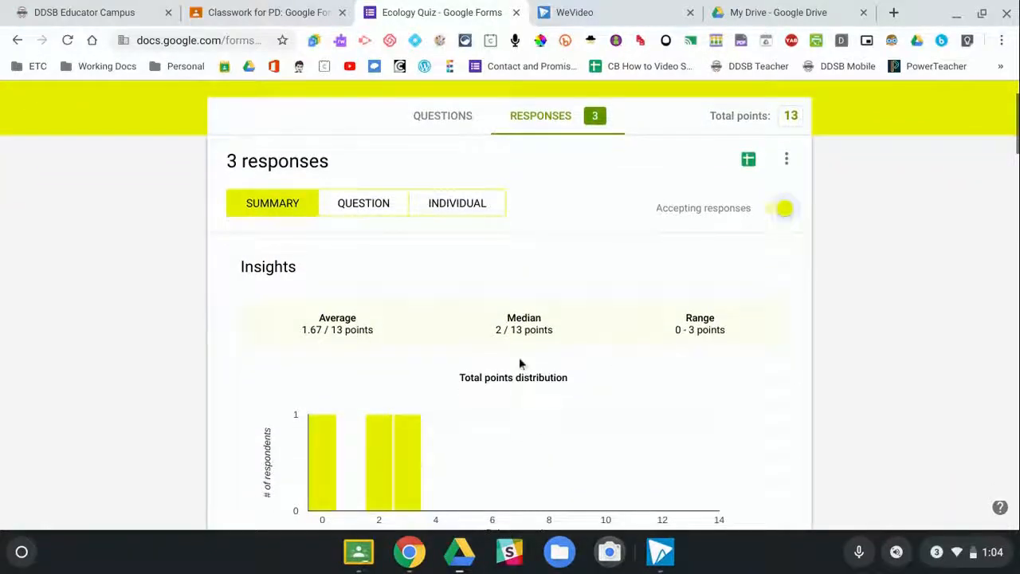
pyautogui.scroll(-5, 584, 357)
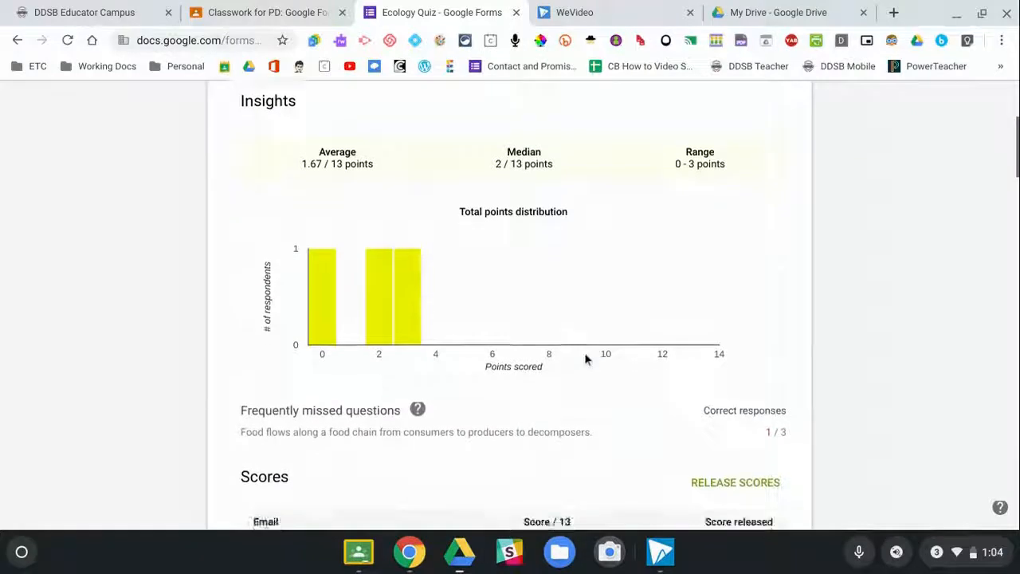
pyautogui.scroll(-2, 584, 358)
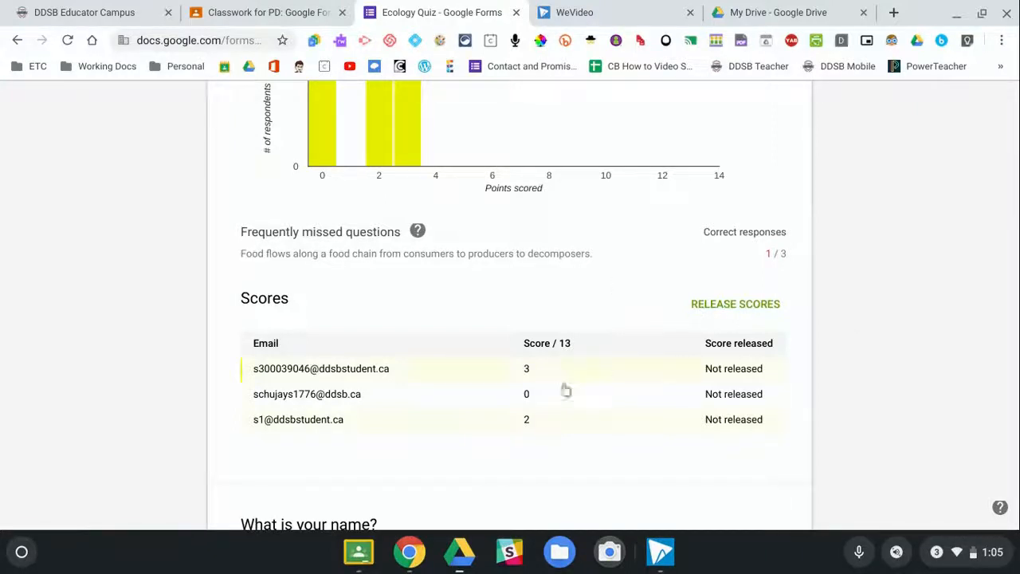
pyautogui.scroll(-2, 537, 400)
pyautogui.scroll(-4, 538, 400)
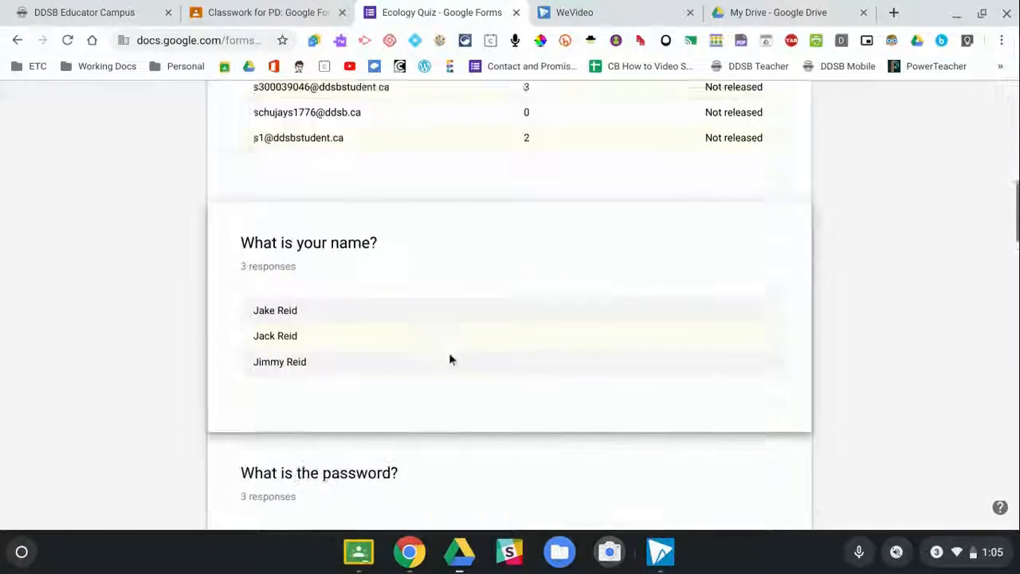
pyautogui.scroll(-3, 564, 356)
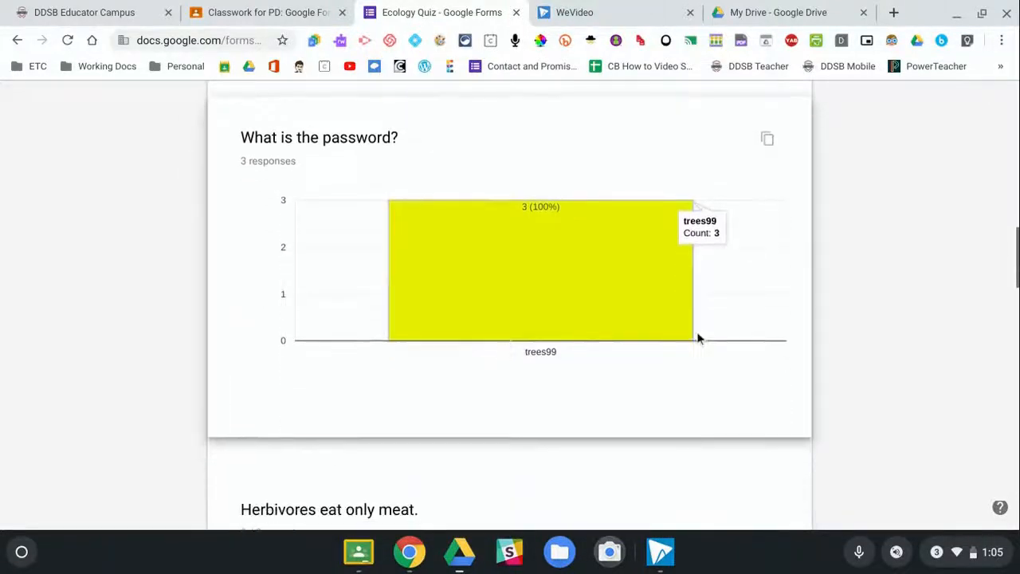
pyautogui.scroll(-4, 581, 320)
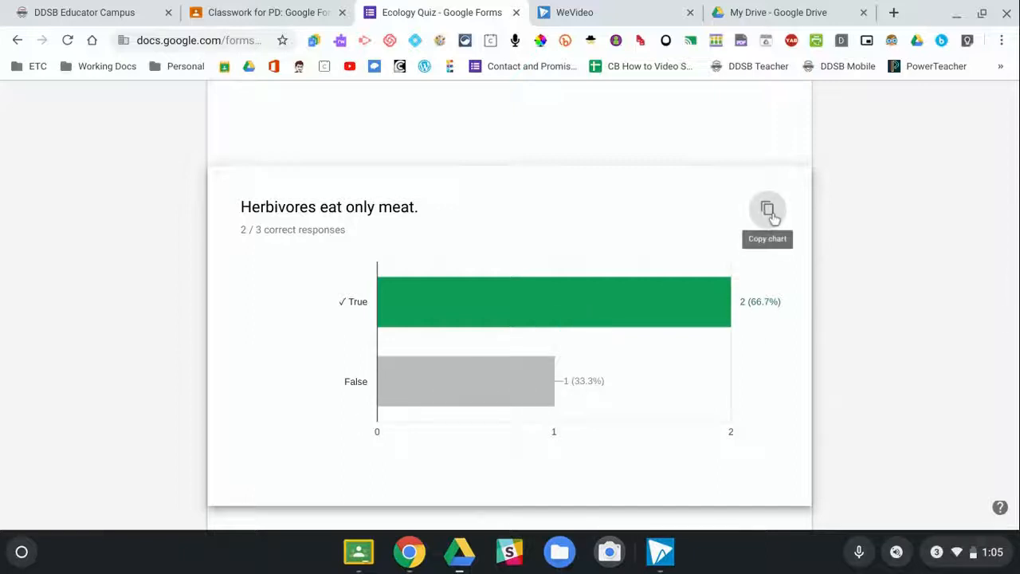
pyautogui.scroll(-2, 593, 294)
pyautogui.scroll(7, 591, 301)
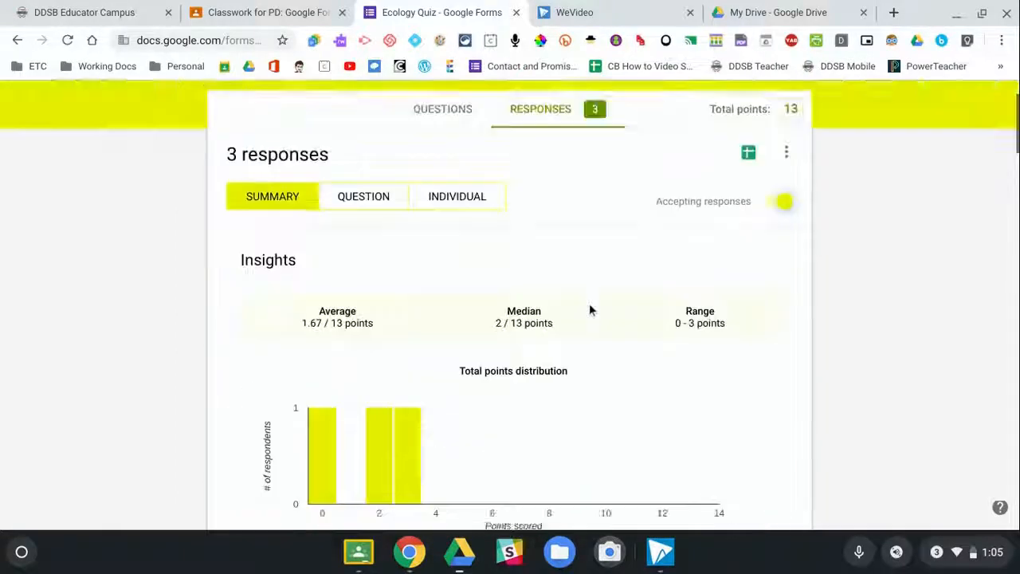
pyautogui.scroll(1, 589, 309)
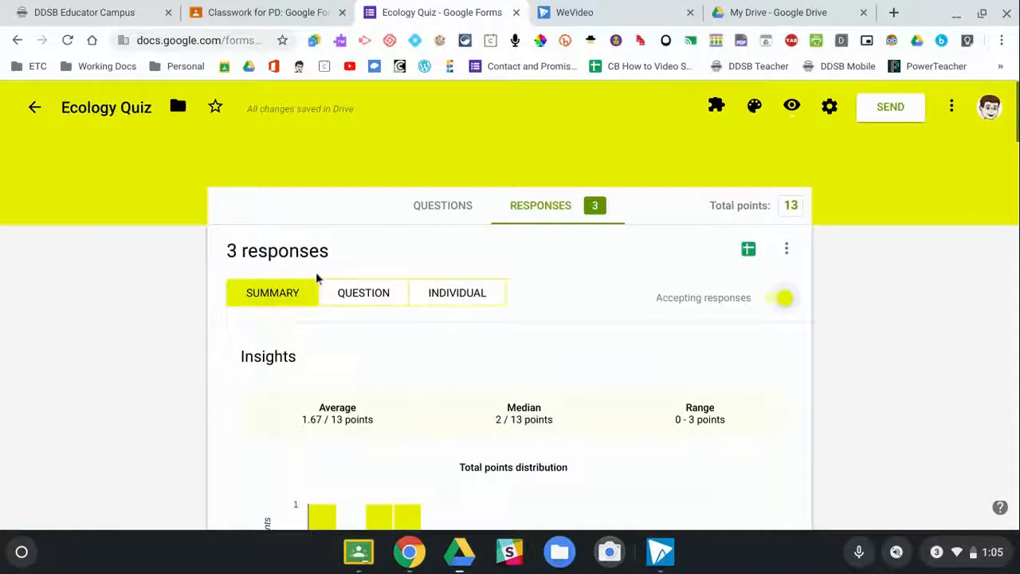
# Step: Show the responses by question and go to the third question, "Herbivores eat only meat."
pyautogui.click(353, 299)
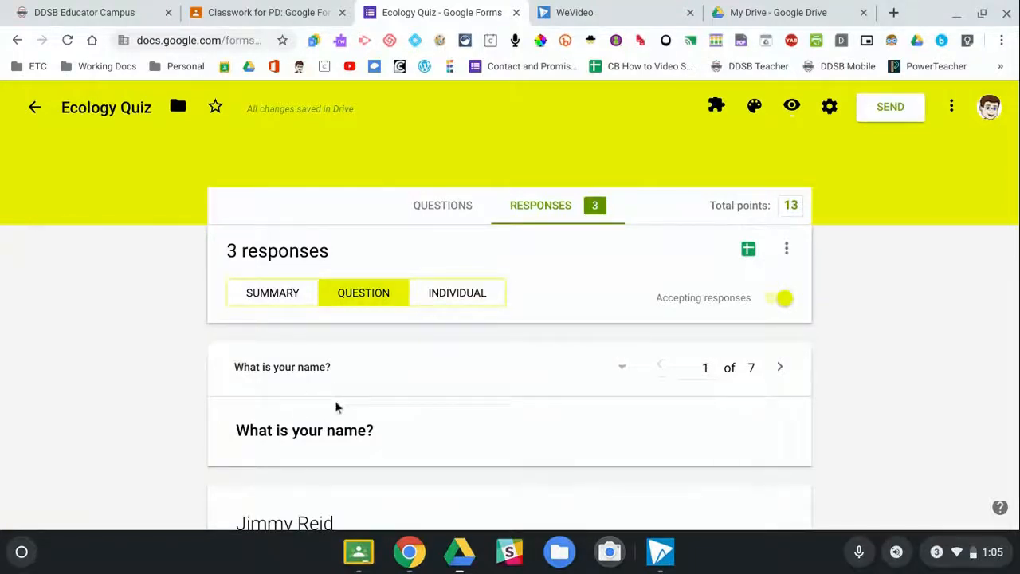
pyautogui.scroll(-1, 707, 430)
pyautogui.scroll(1, 735, 410)
pyautogui.click(781, 371)
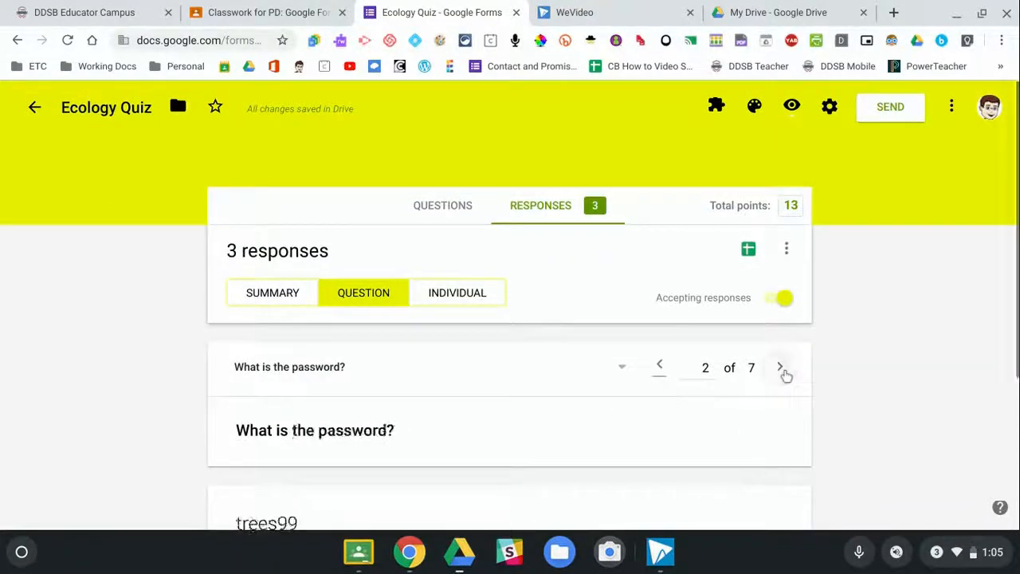
pyautogui.click(781, 370)
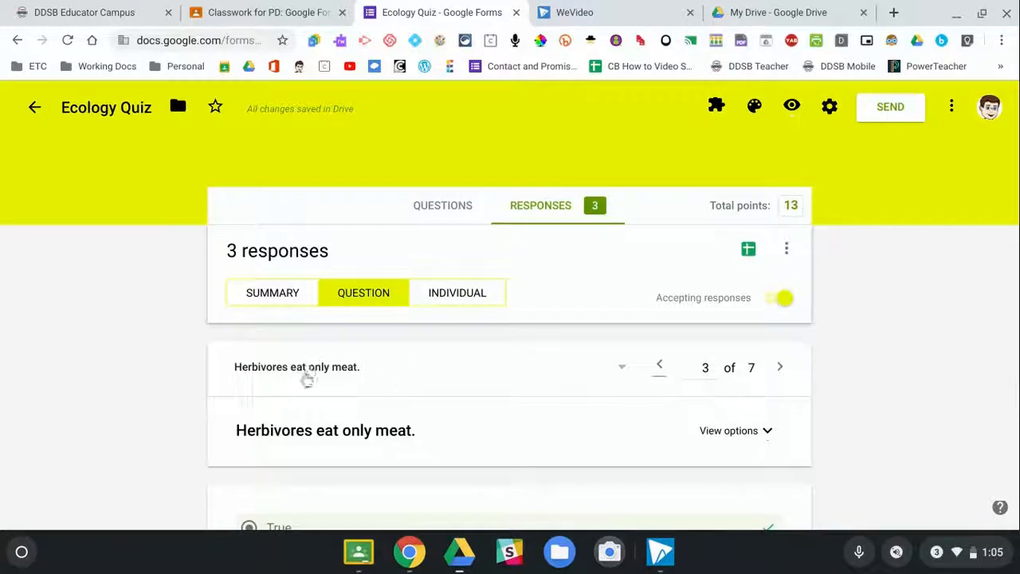
# Step: Examine the answer options and the grouped, marked responses for "Herbivores eat only meat."
pyautogui.click(766, 431)
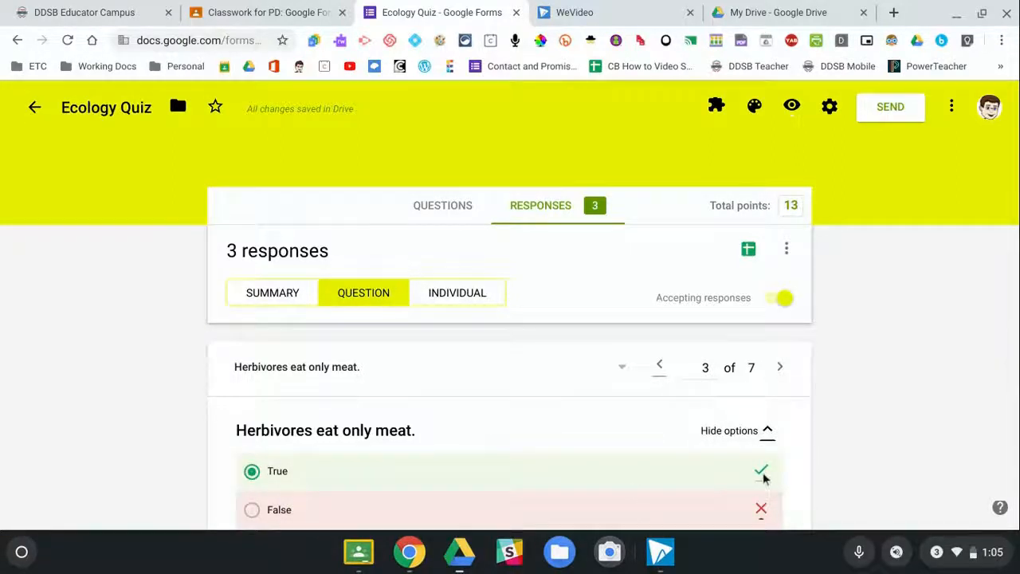
pyautogui.click(767, 431)
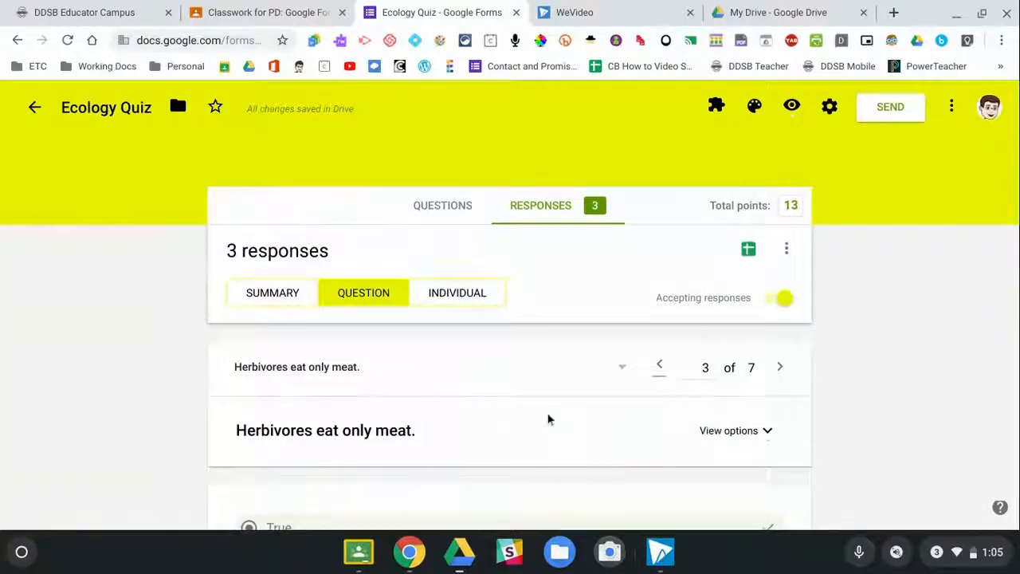
pyautogui.scroll(-4, 547, 419)
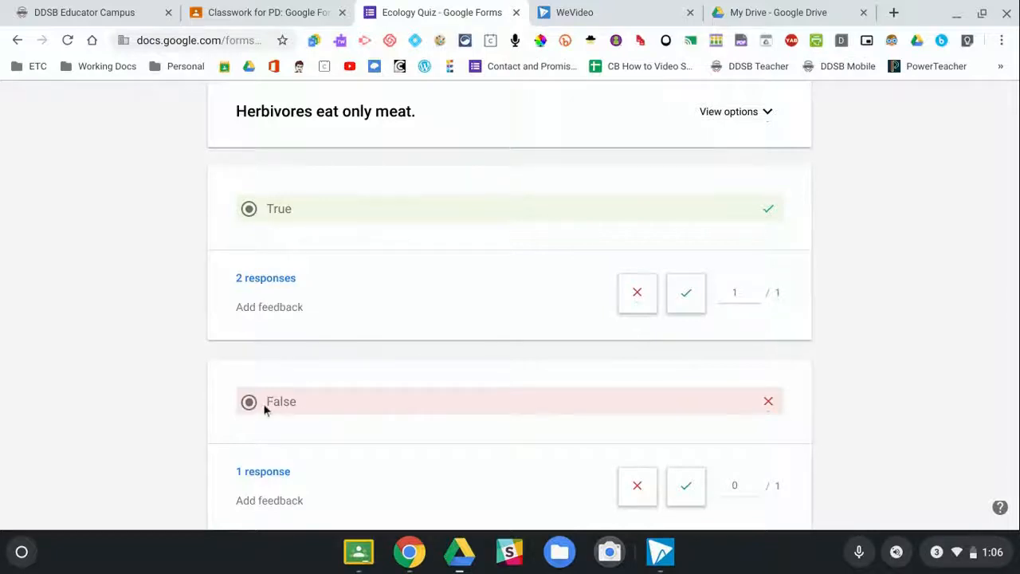
pyautogui.scroll(4, 548, 323)
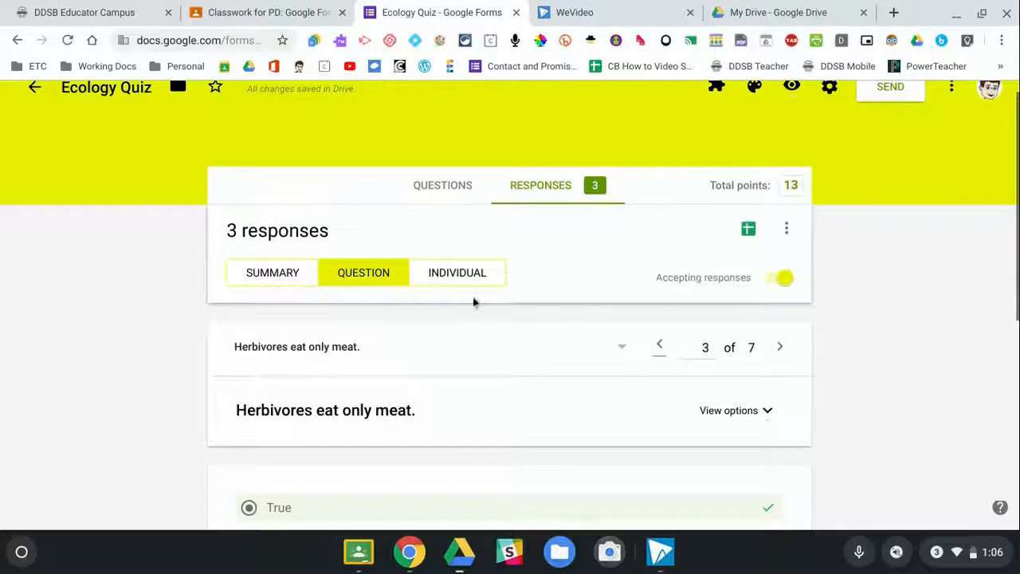
# Step: Go to "What is the difference between a producer and a consumer?" and read the first ungraded answer
pyautogui.click(780, 349)
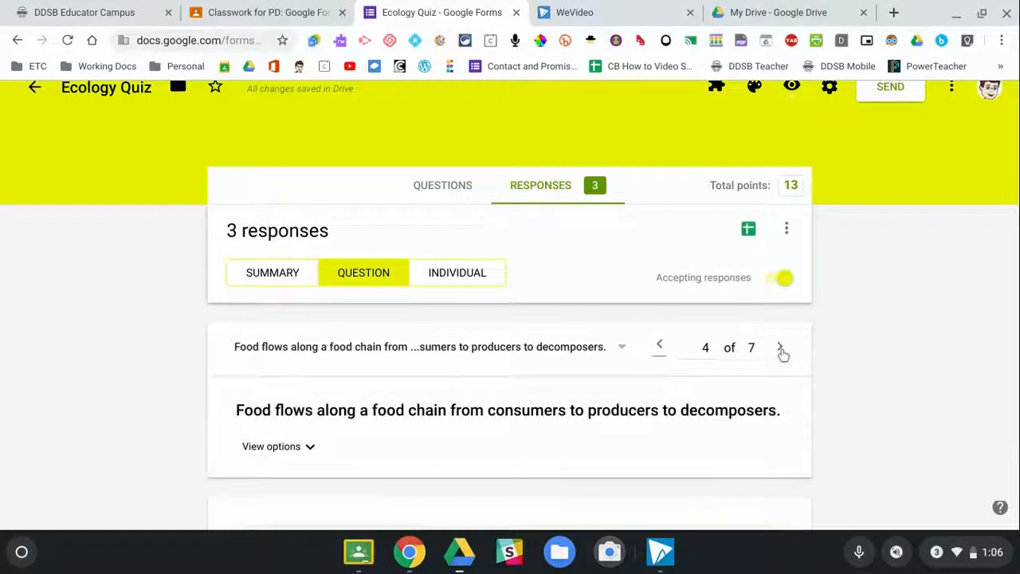
pyautogui.click(779, 349)
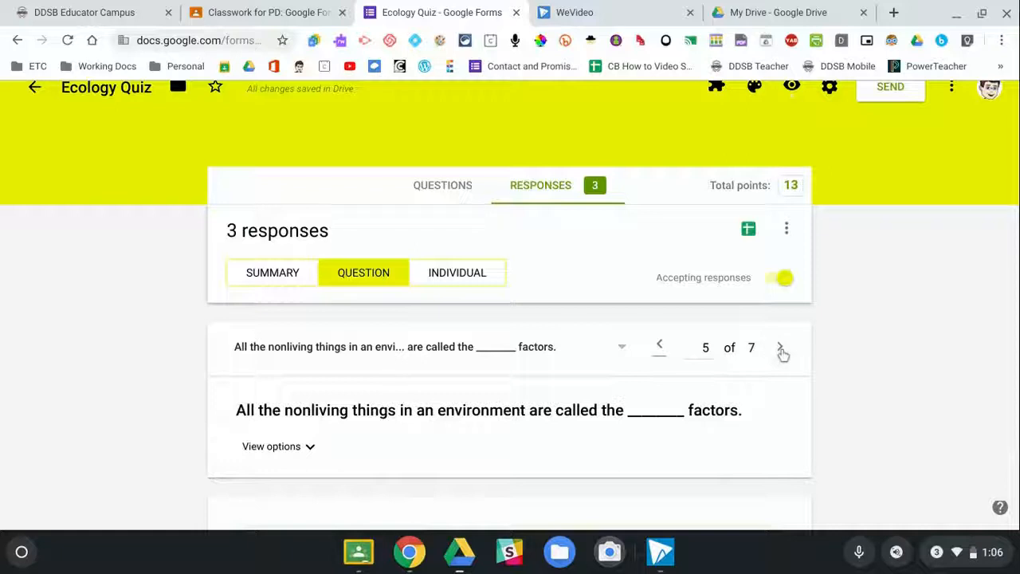
pyautogui.click(781, 351)
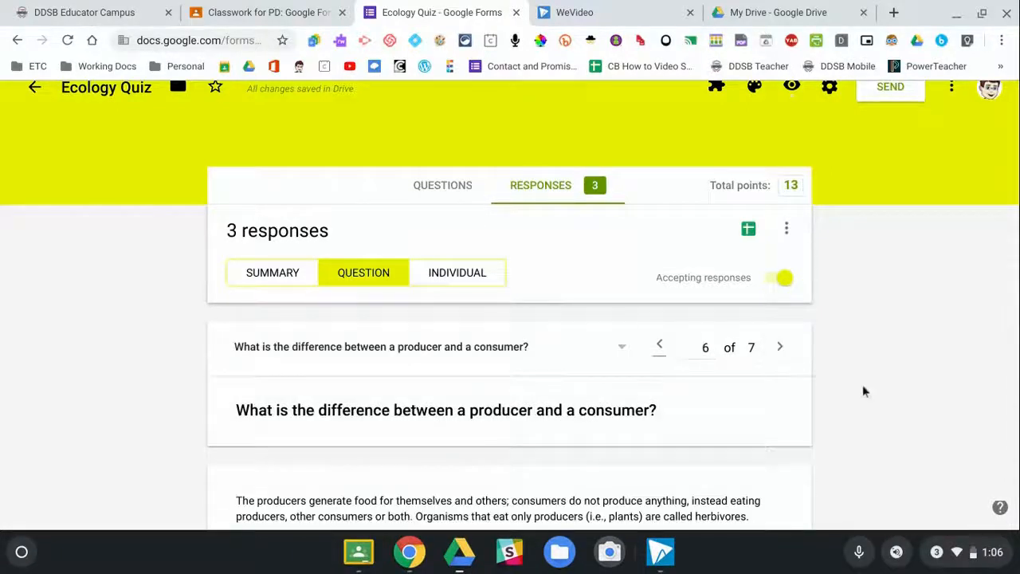
pyautogui.scroll(-1, 884, 394)
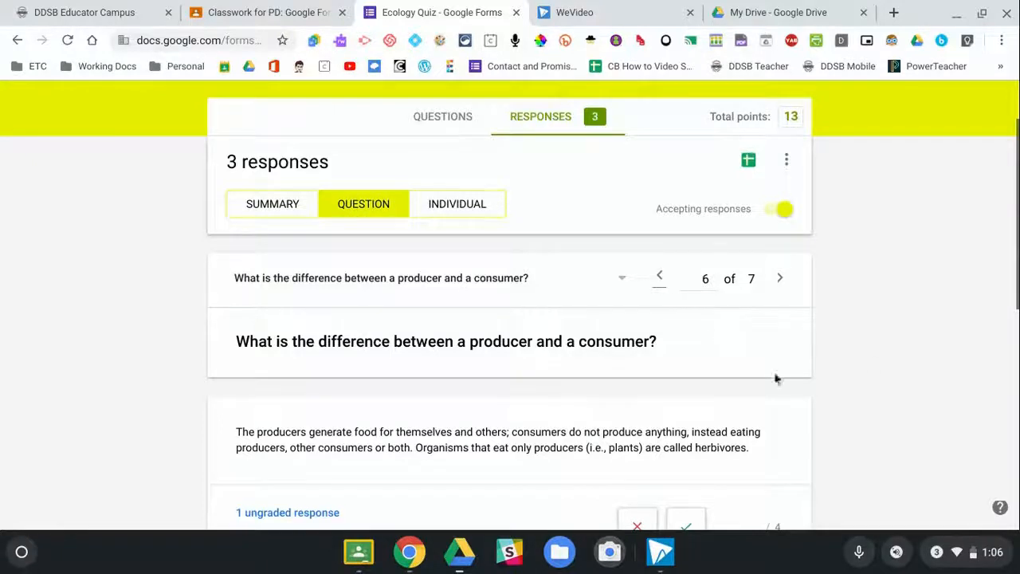
pyautogui.scroll(-1, 860, 359)
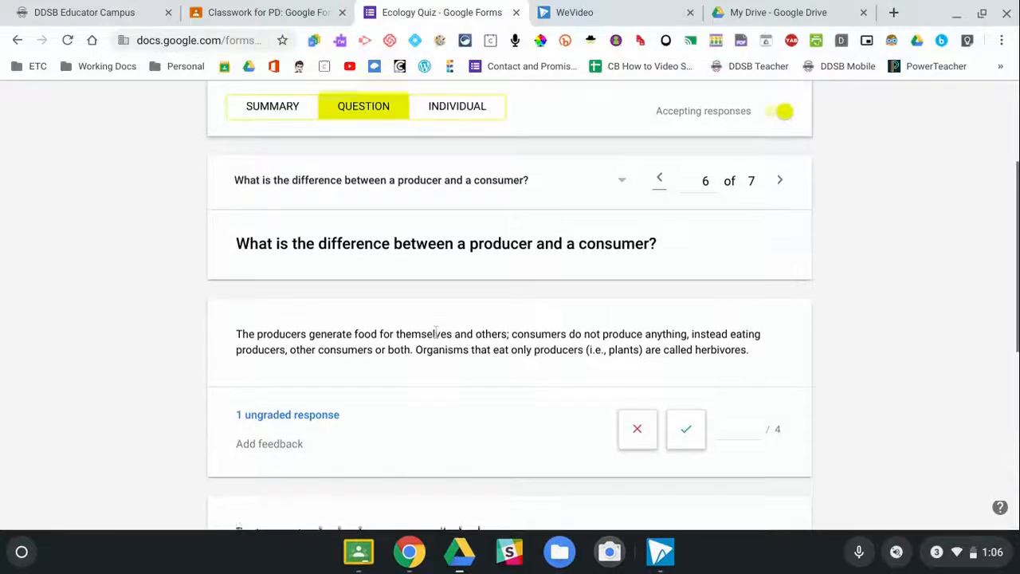
pyautogui.scroll(-2, 231, 303)
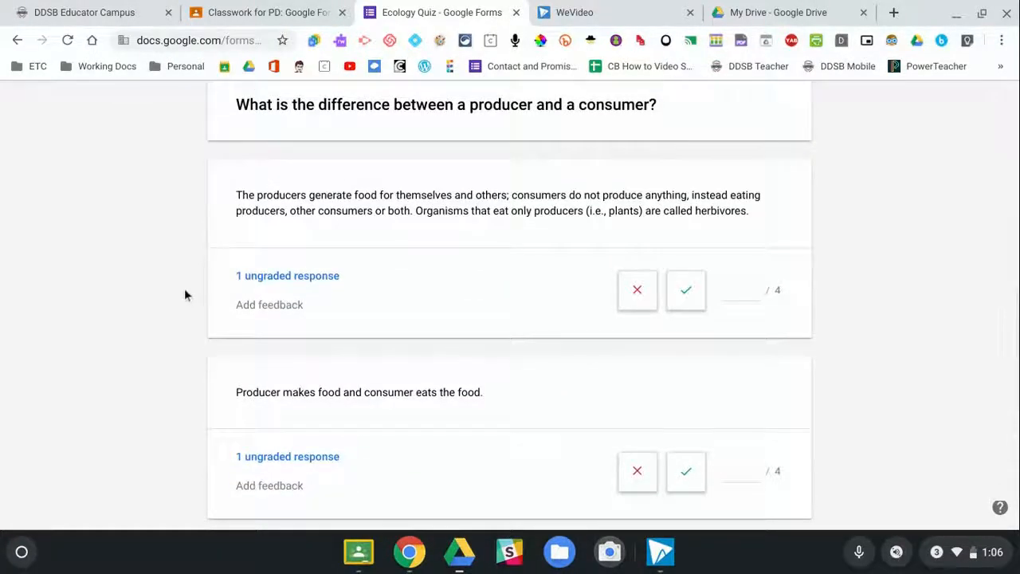
pyautogui.moveTo(235, 196); pyautogui.dragTo(756, 223)
pyautogui.click(765, 220)
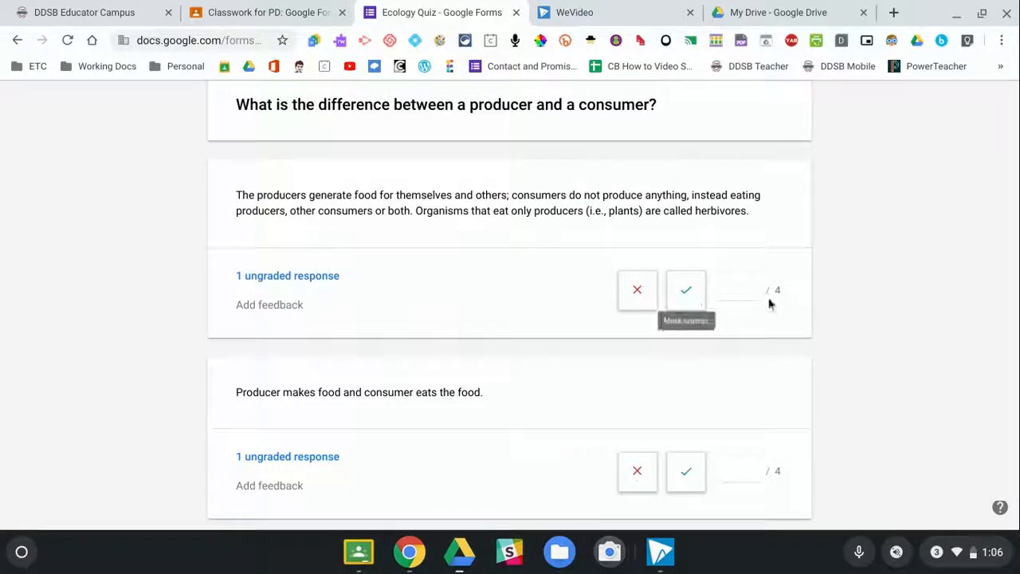
# Step: Try out scores of 4, 0 and 2 points on the first ungraded producer and consumer answer
pyautogui.click(688, 299)
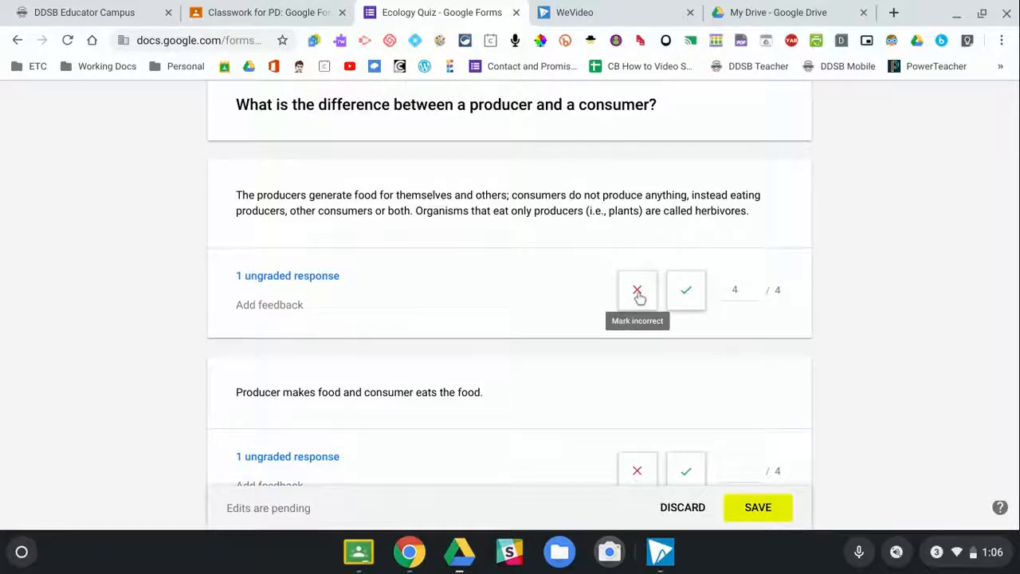
pyautogui.click(637, 293)
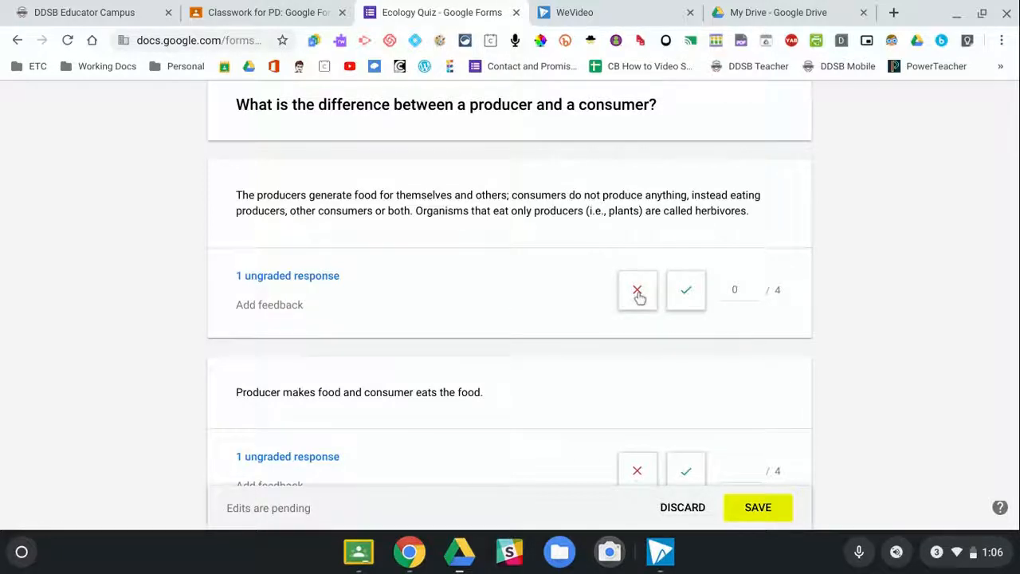
pyautogui.click(756, 290)
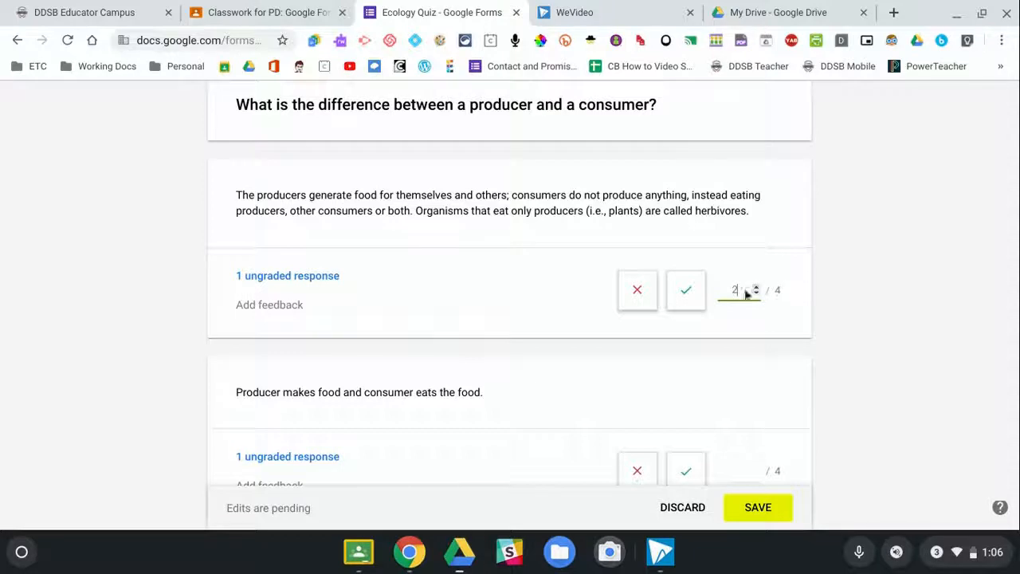
# Step: Mark the first producer and consumer answer correct for 4 points and add the feedback "Well done!"
pyautogui.click(690, 294)
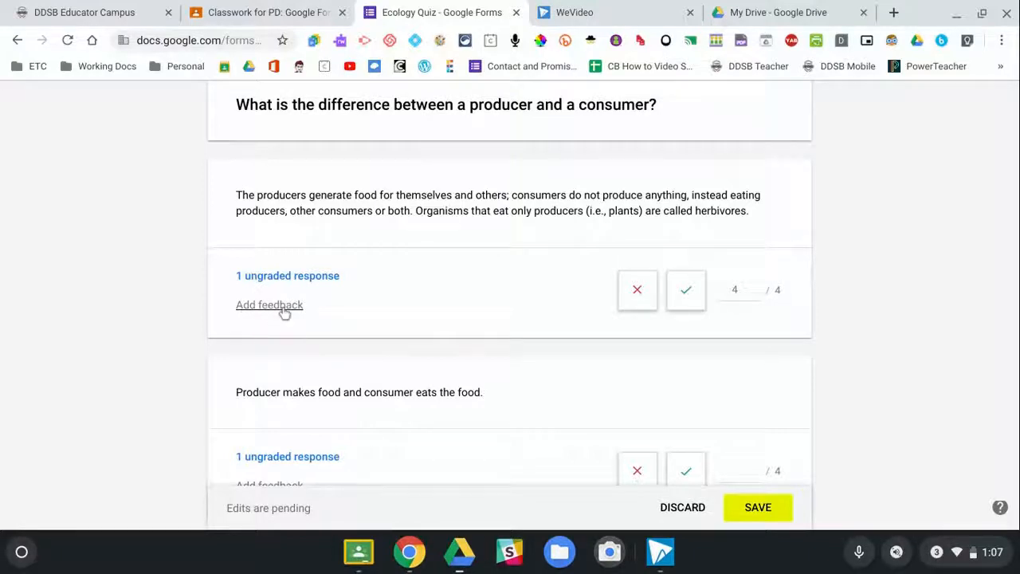
pyautogui.click(283, 311)
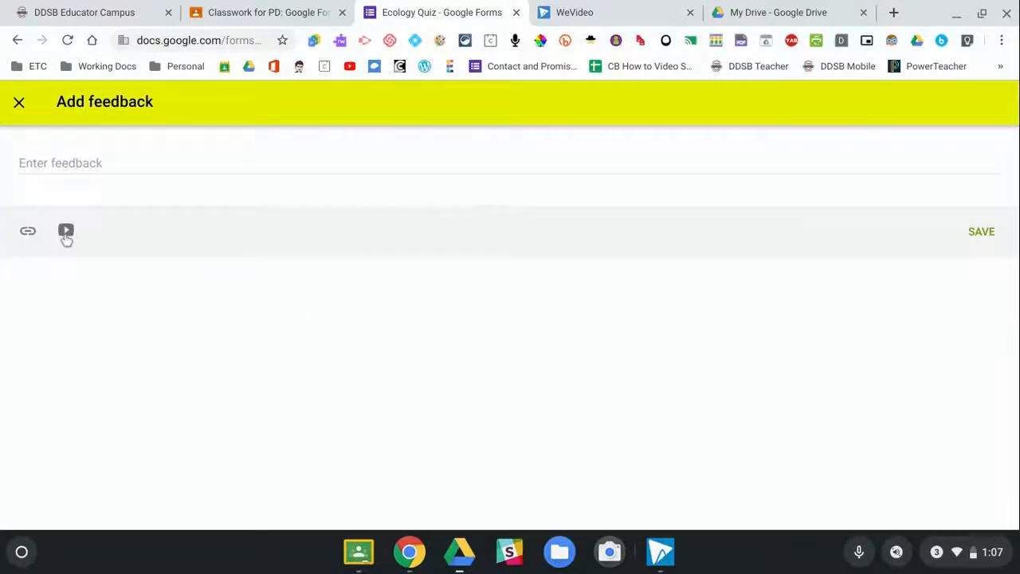
pyautogui.click(69, 163)
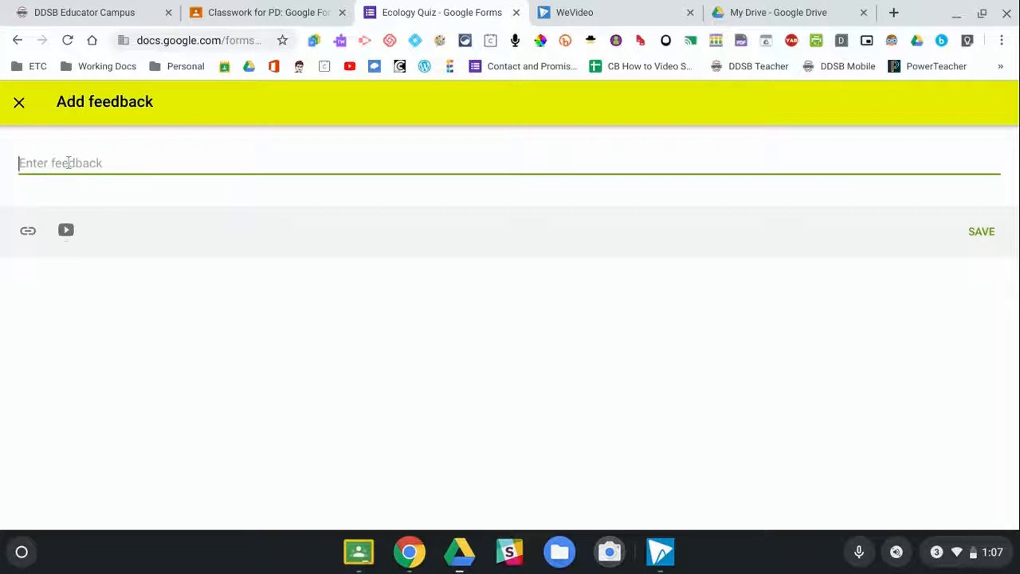
pyautogui.write('Wel')
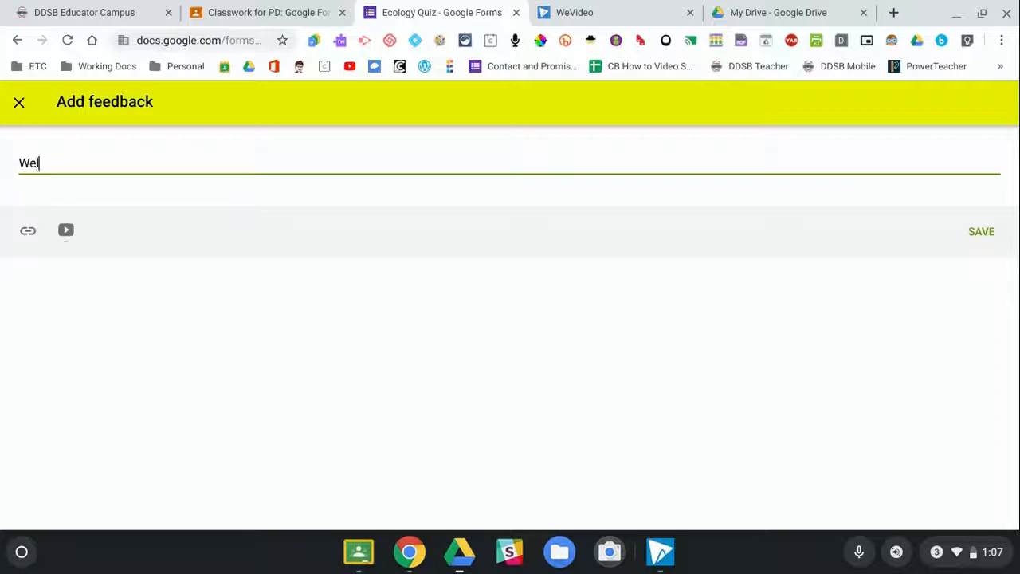
pyautogui.write('l done!')
pyautogui.click(984, 237)
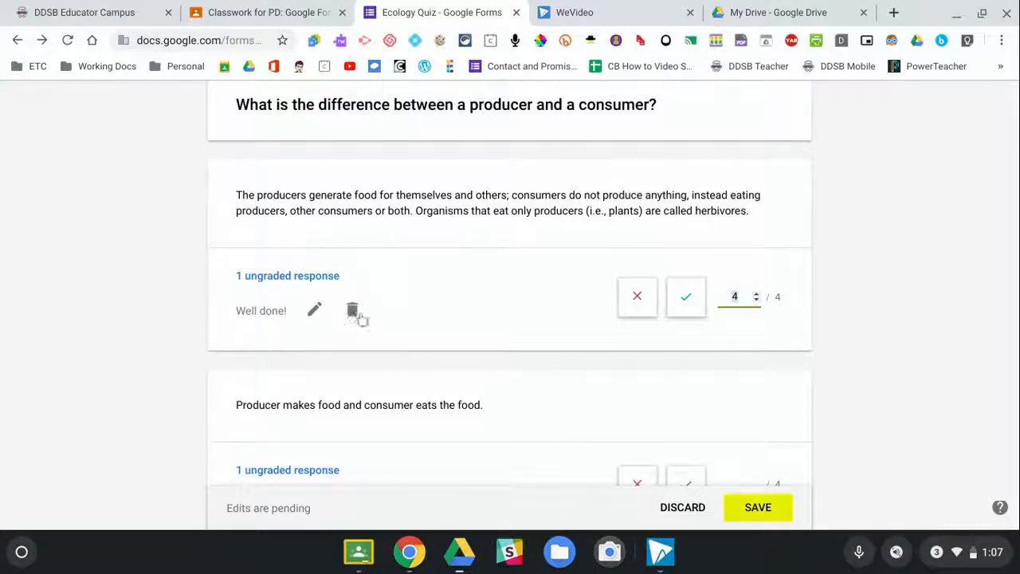
# Step: Give "Producer makes food and consumer eats the food." 1 point with the feedback "Please be more descriptive", copying the feedback text for reuse
pyautogui.scroll(-1, 370, 325)
pyautogui.scroll(-3, 370, 325)
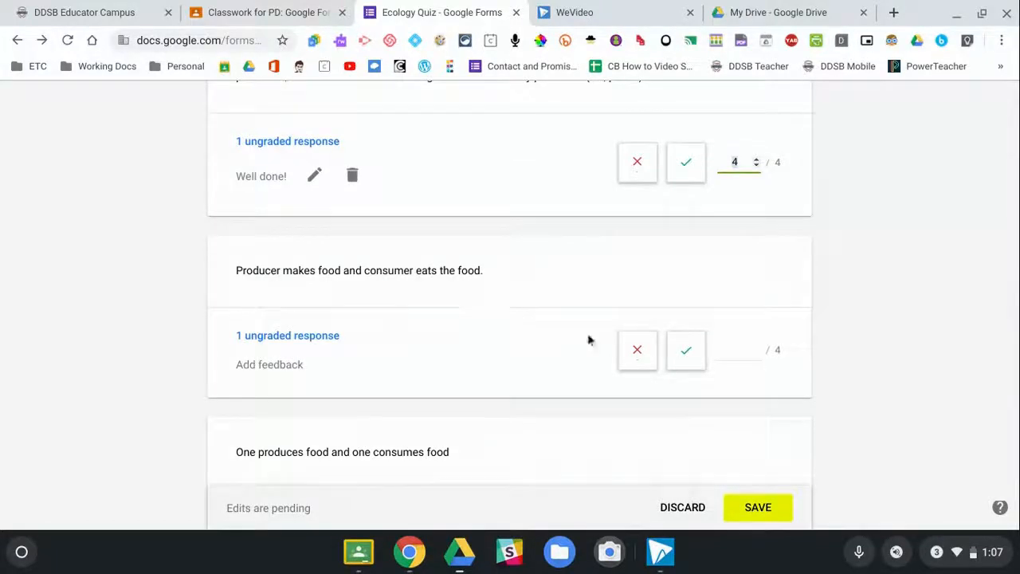
pyautogui.click(740, 351)
pyautogui.write('1')
pyautogui.click(269, 364)
pyautogui.click(186, 167)
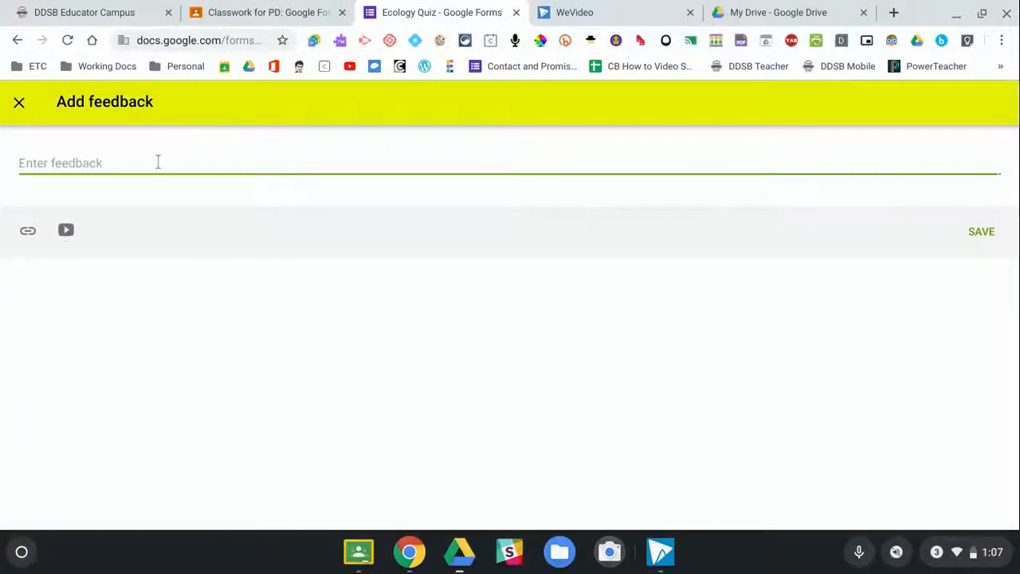
pyautogui.write('Please be more descriptive')
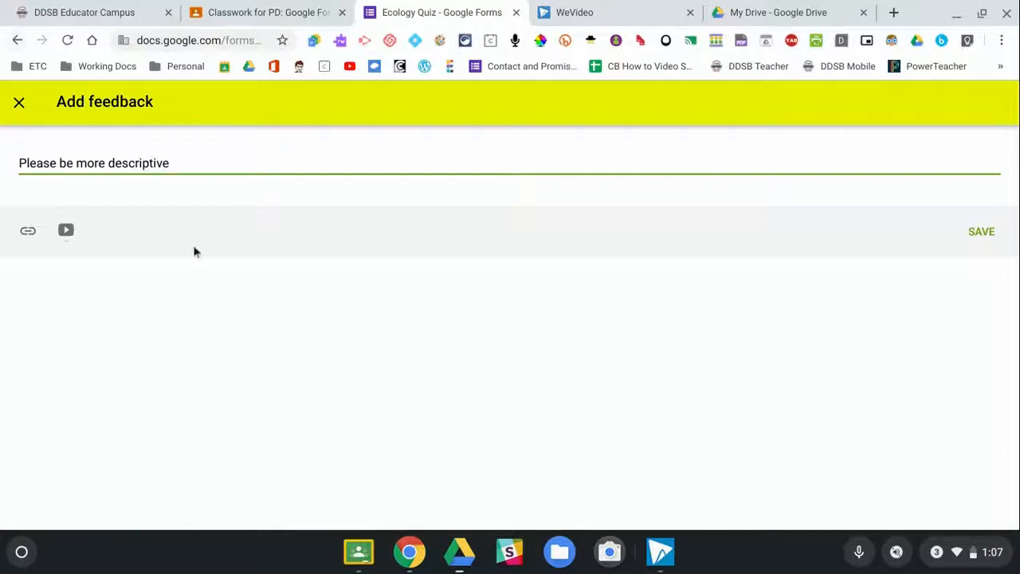
pyautogui.moveTo(184, 158); pyautogui.dragTo(137, 171)
pyautogui.hotkey('ctrl', 'c')
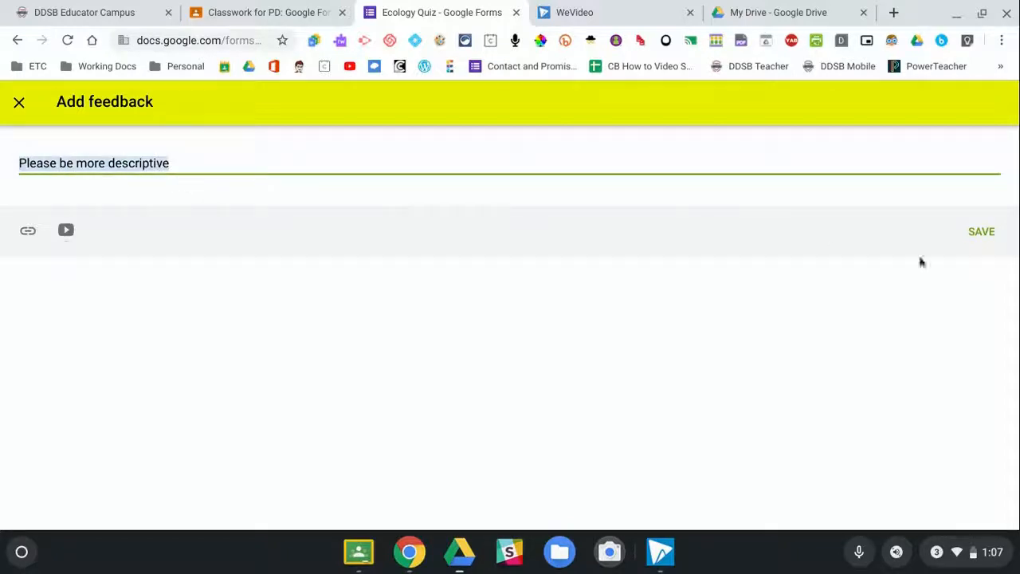
pyautogui.click(982, 232)
# Step: Give "One produces food and one consumes food" 2 points, reuse the feedback "Please be more descriptive", and save the question's grades
pyautogui.scroll(-3, 556, 342)
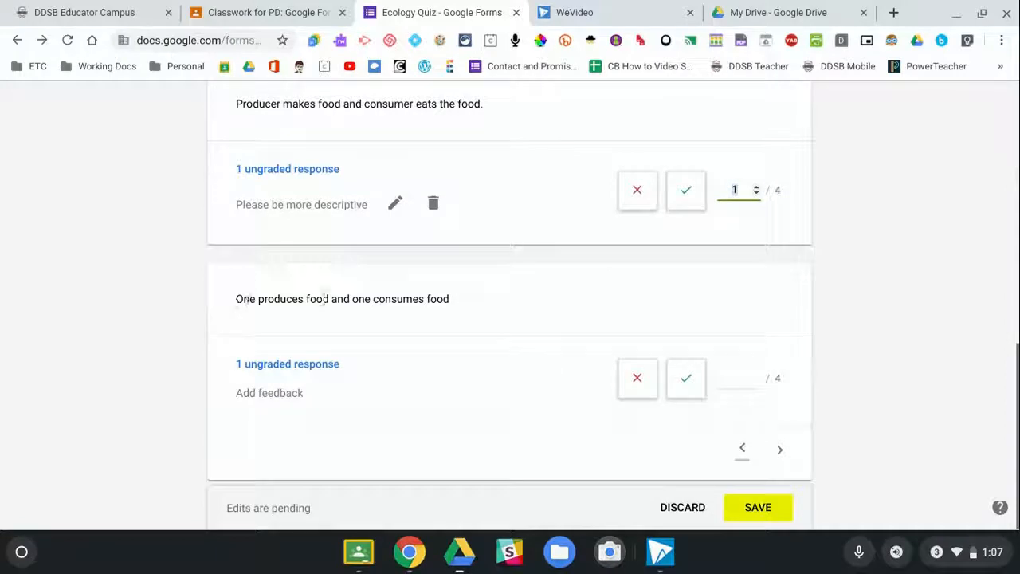
pyautogui.click(757, 378)
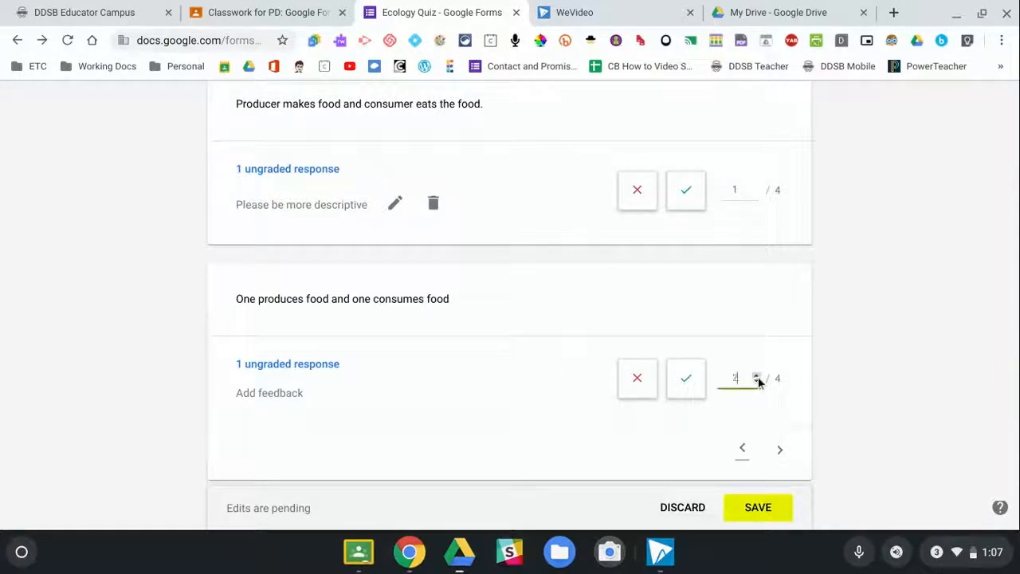
pyautogui.click(257, 398)
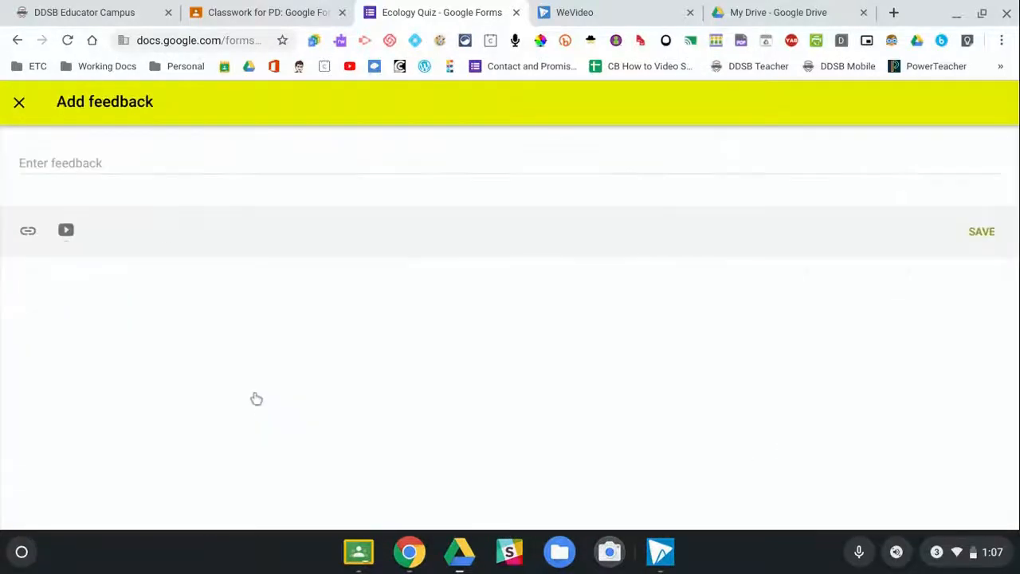
pyautogui.hotkey('ctrl', 'v')
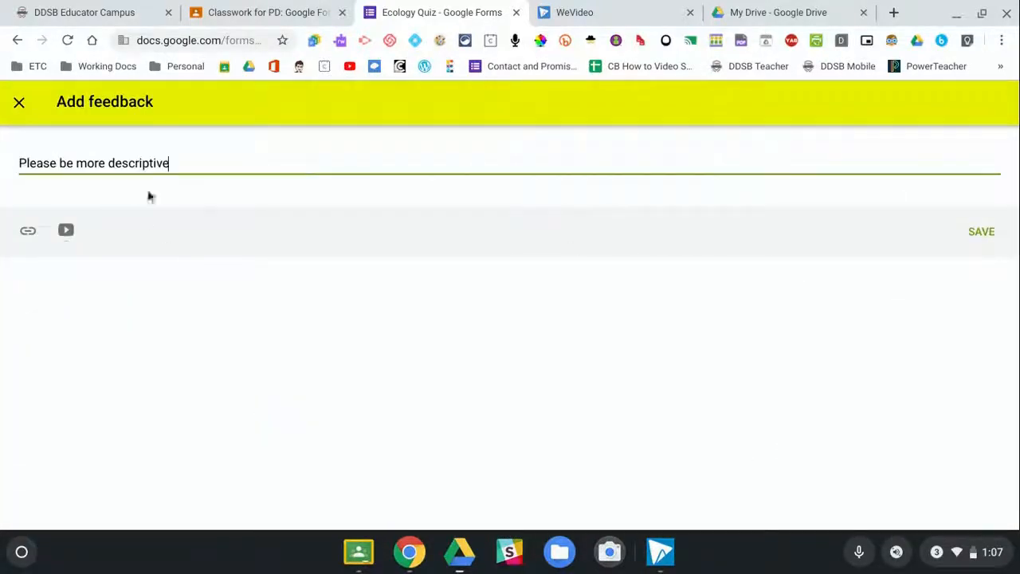
pyautogui.click(980, 233)
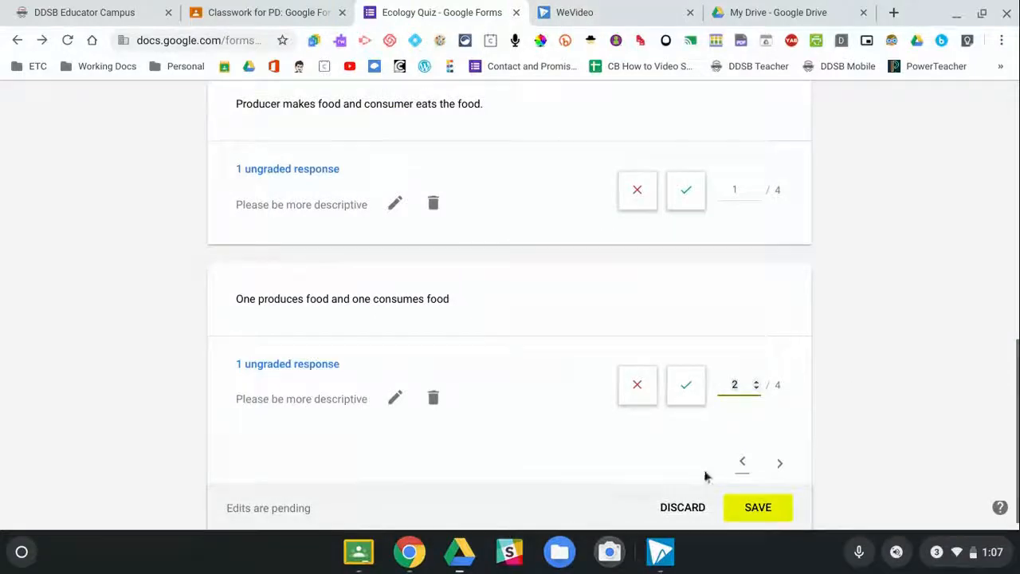
pyautogui.click(758, 508)
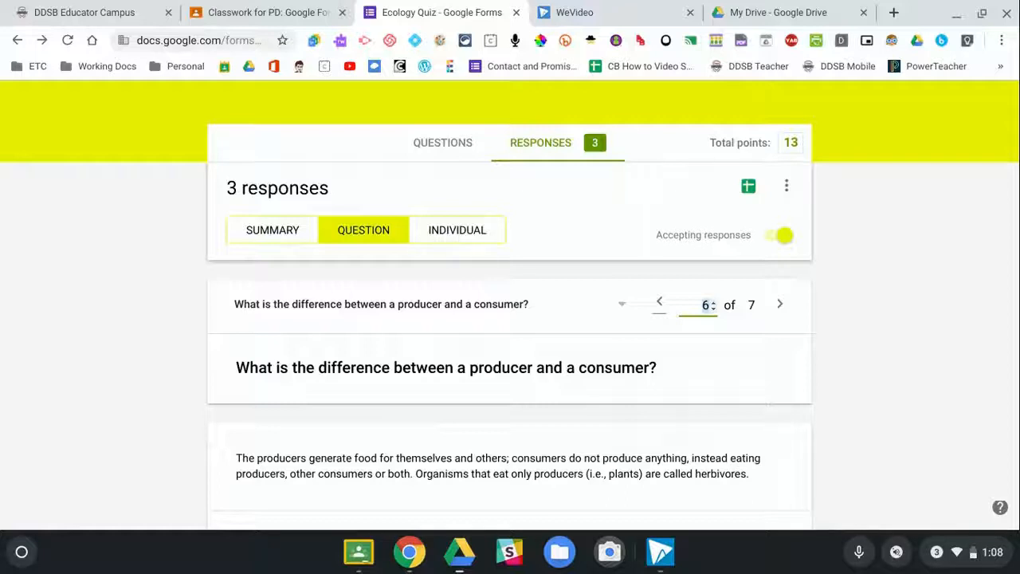
# Step: Switch to the individual responses and review the first student's answers and marks through the producer and consumer question
pyautogui.click(448, 239)
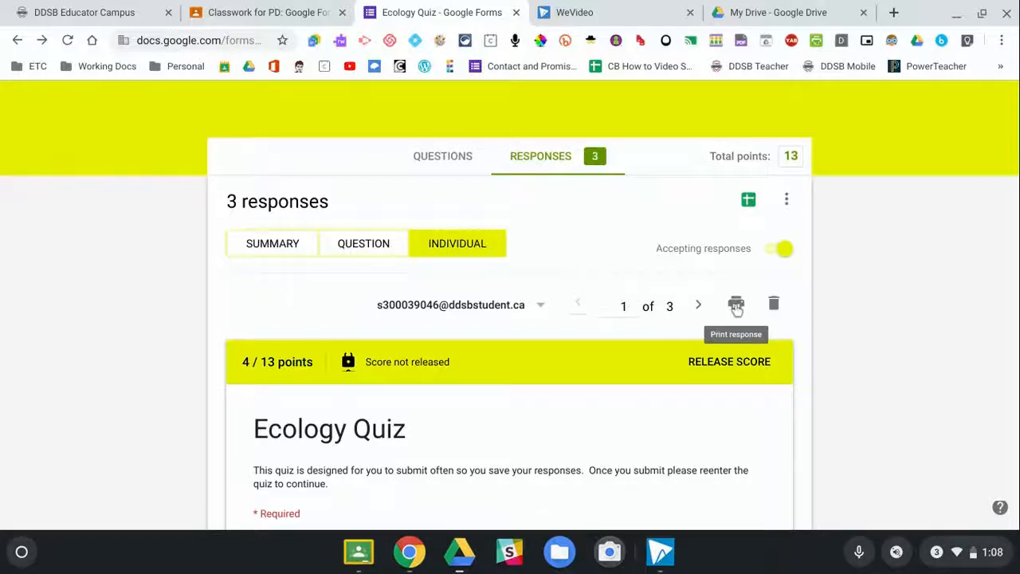
pyautogui.scroll(-3, 412, 383)
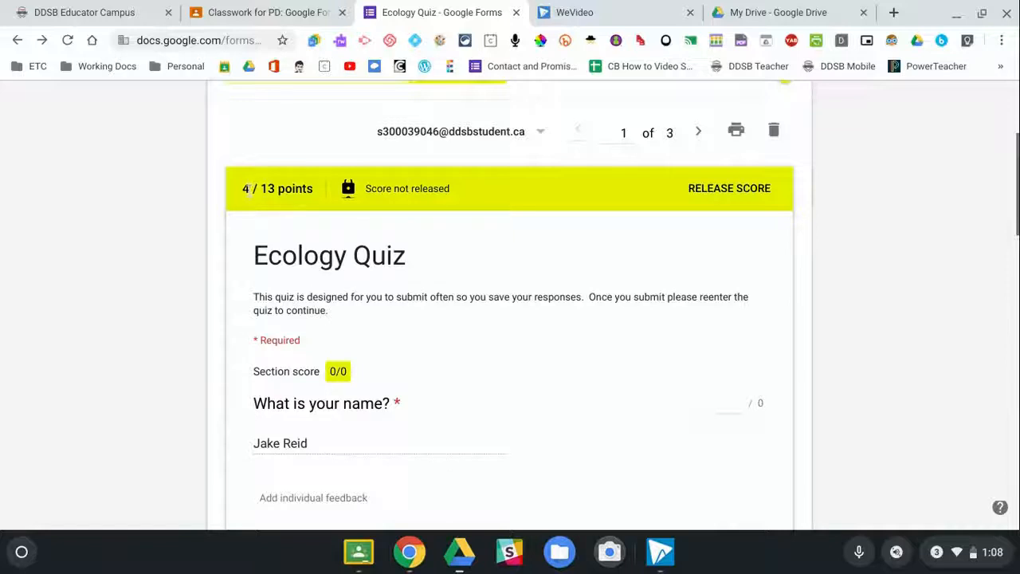
pyautogui.scroll(-2, 500, 373)
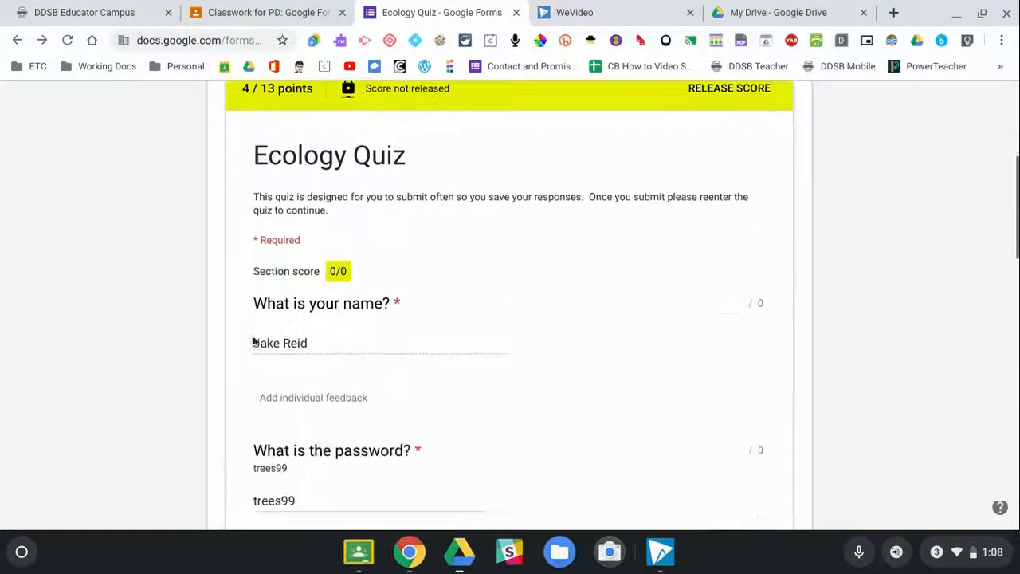
pyautogui.scroll(-5, 478, 397)
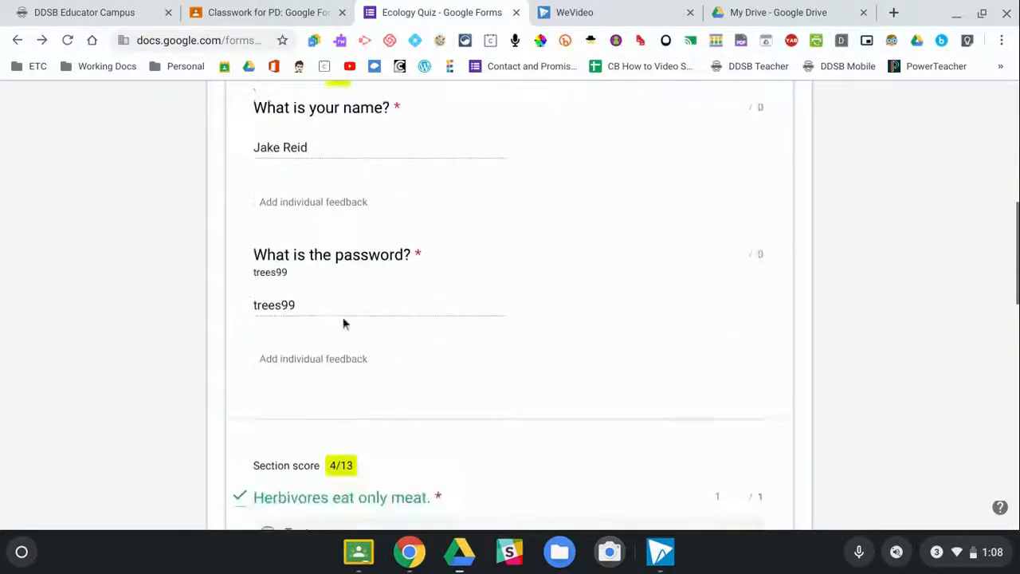
pyautogui.scroll(-3, 493, 322)
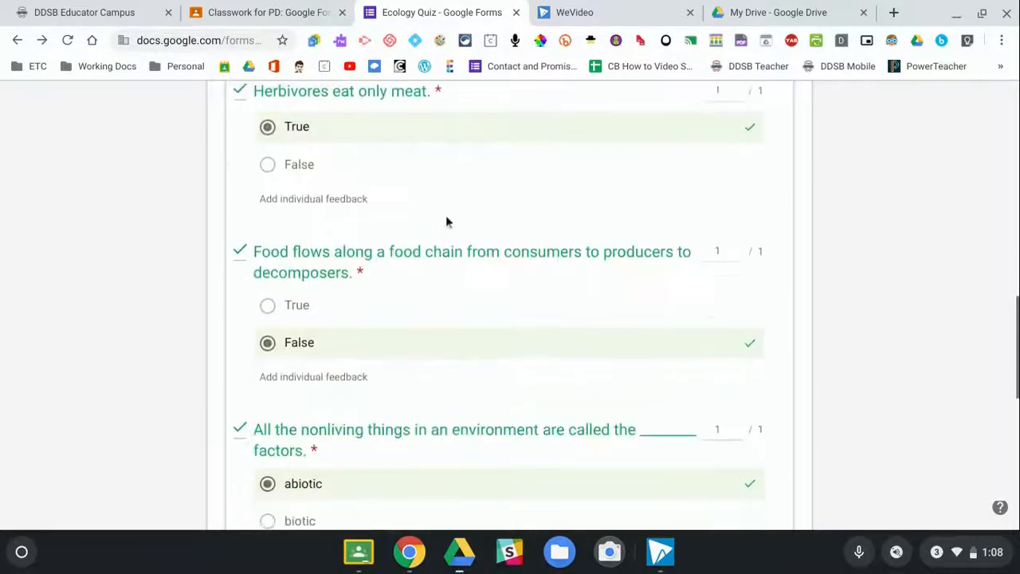
pyautogui.scroll(-5, 493, 337)
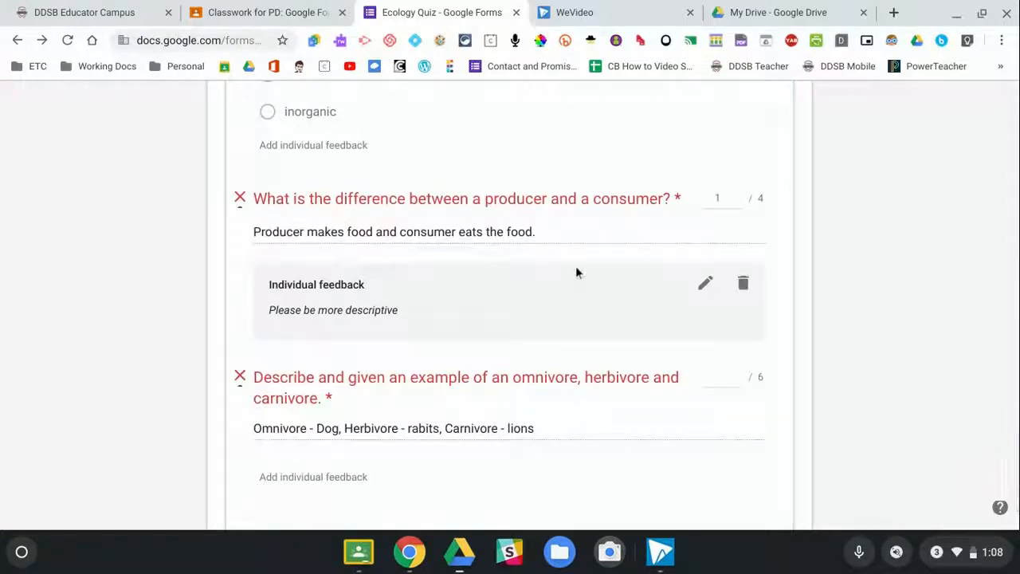
# Step: Score the first student's omnivore, herbivore and carnivore answer 3 points, add the feedback "Please be more descriptive", and save the edits
pyautogui.scroll(-2, 427, 364)
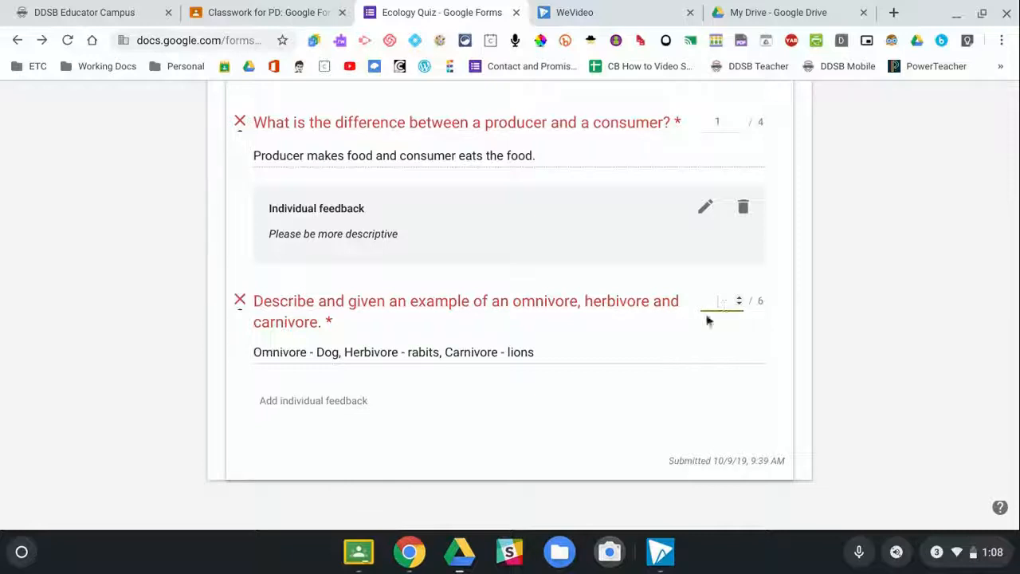
pyautogui.write('3')
pyautogui.click(303, 403)
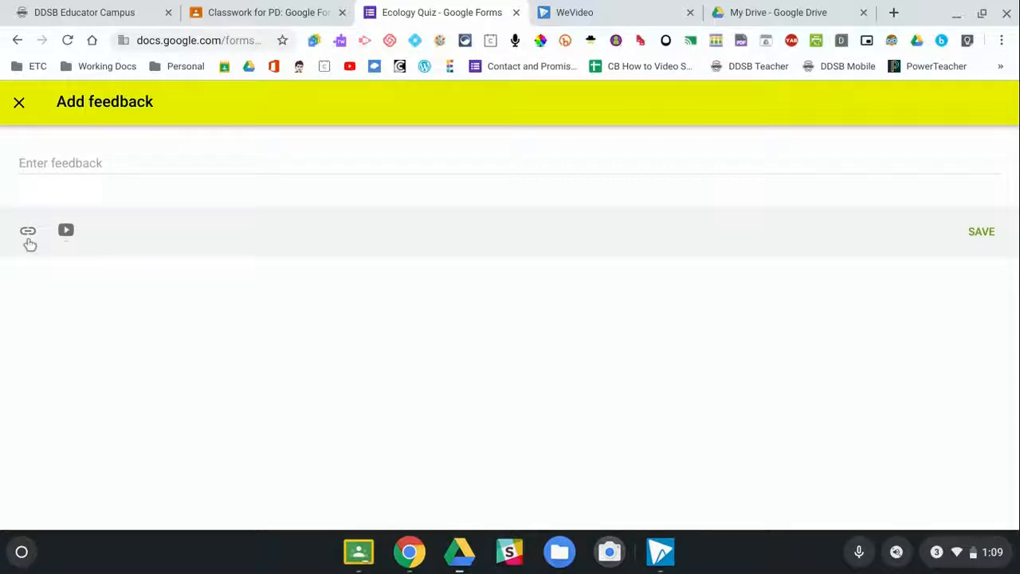
pyautogui.click(54, 163)
pyautogui.write('Please be more descriptive')
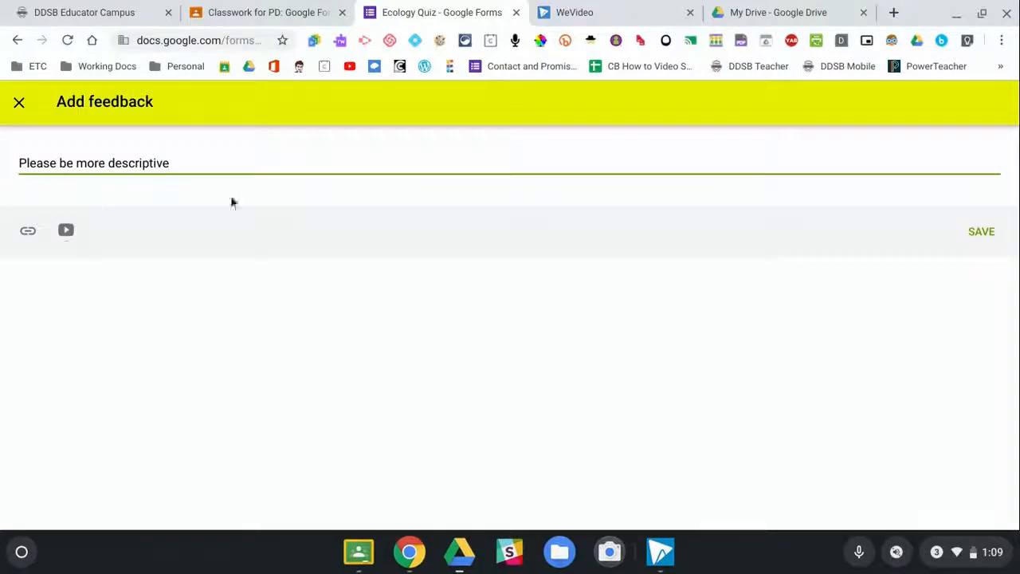
pyautogui.click(986, 231)
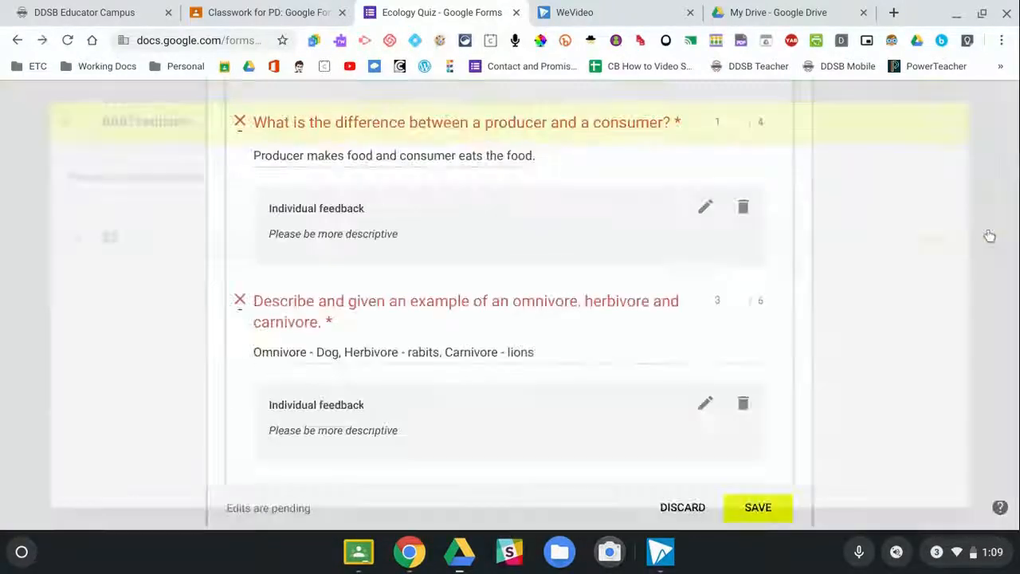
pyautogui.click(759, 513)
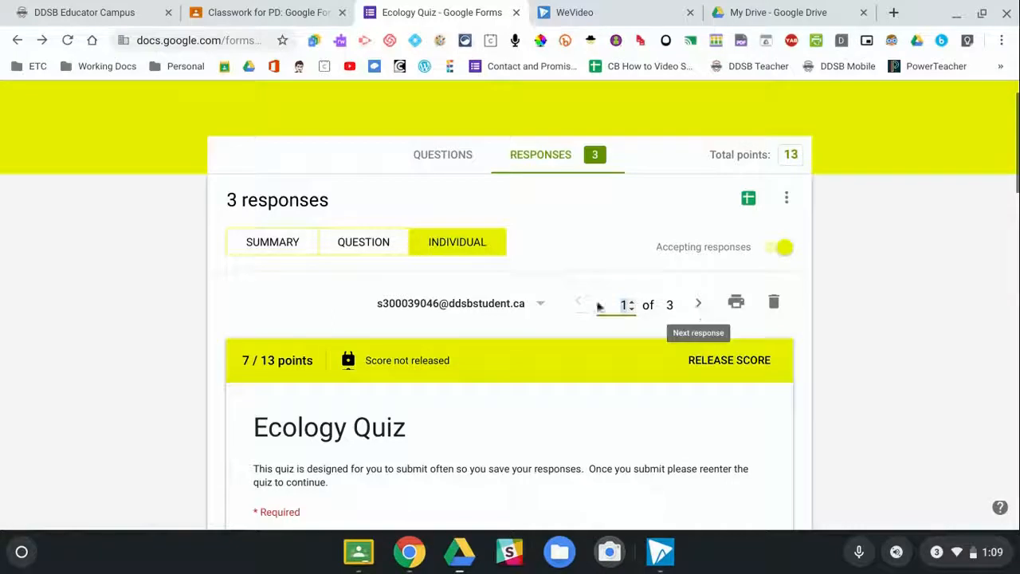
# Step: Choose the third student's response by e-mail and look through the name, password and first quiz answers
pyautogui.click(540, 306)
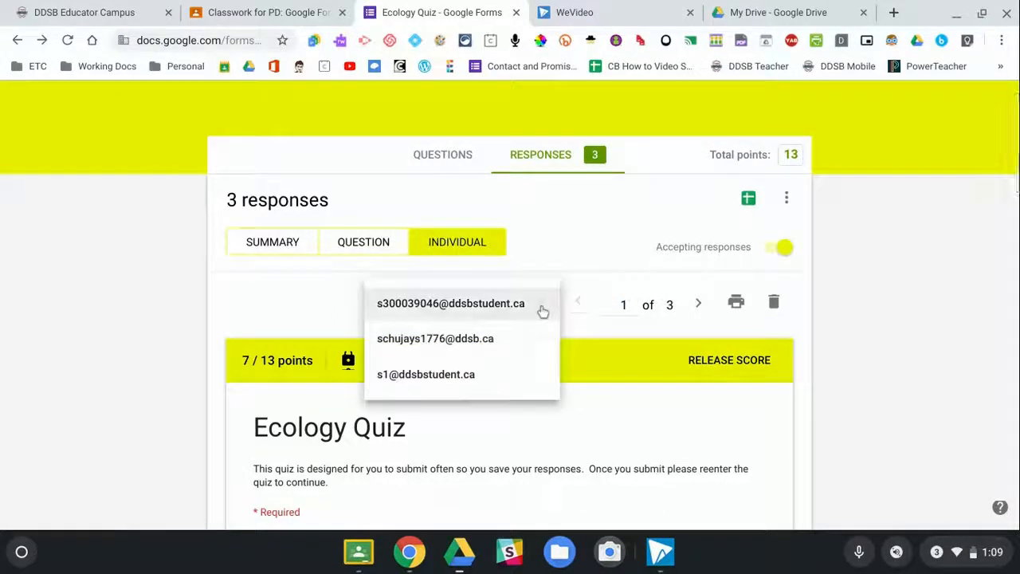
pyautogui.click(481, 389)
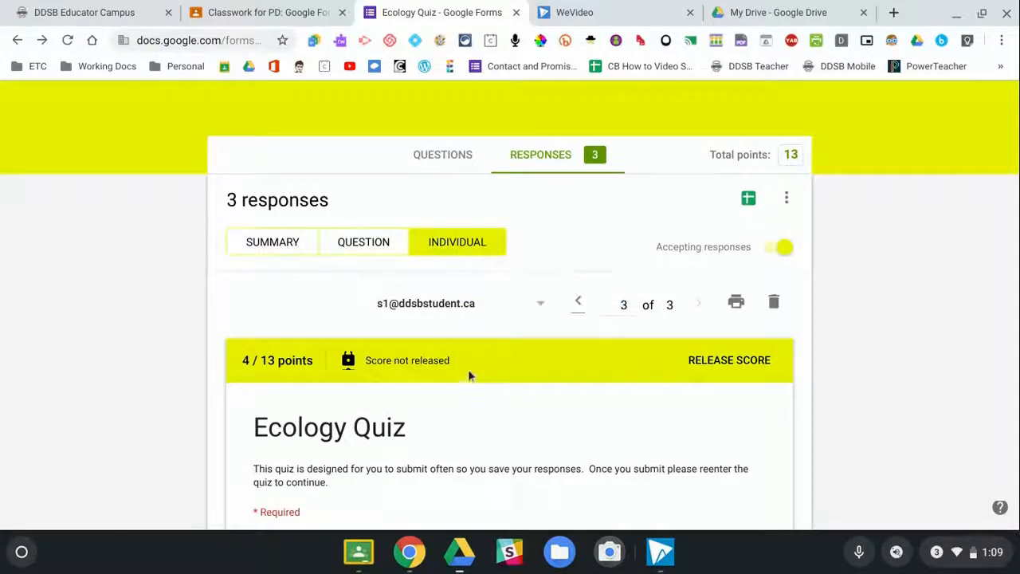
pyautogui.scroll(-6, 601, 347)
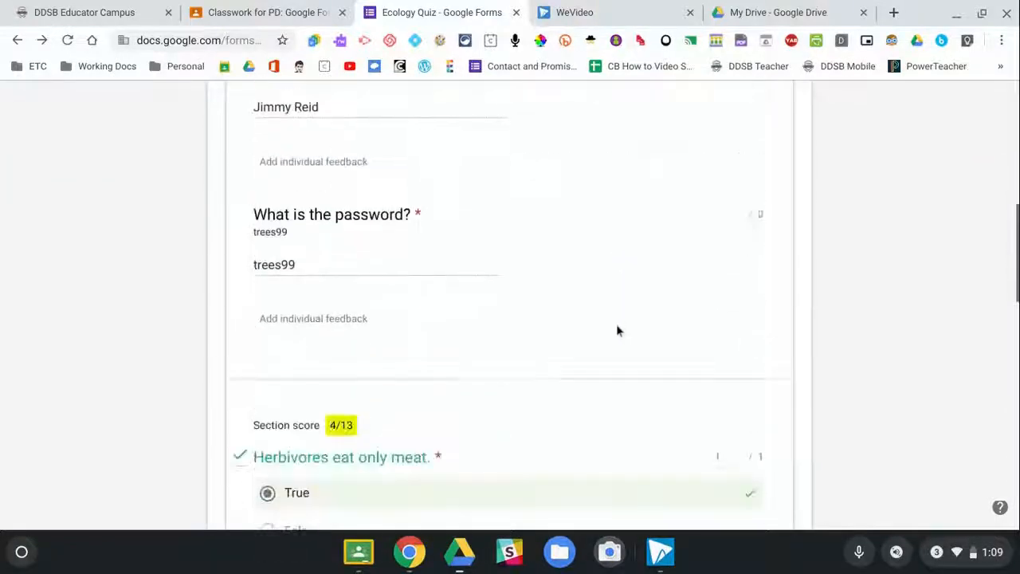
pyautogui.scroll(-3, 601, 341)
pyautogui.scroll(10, 600, 338)
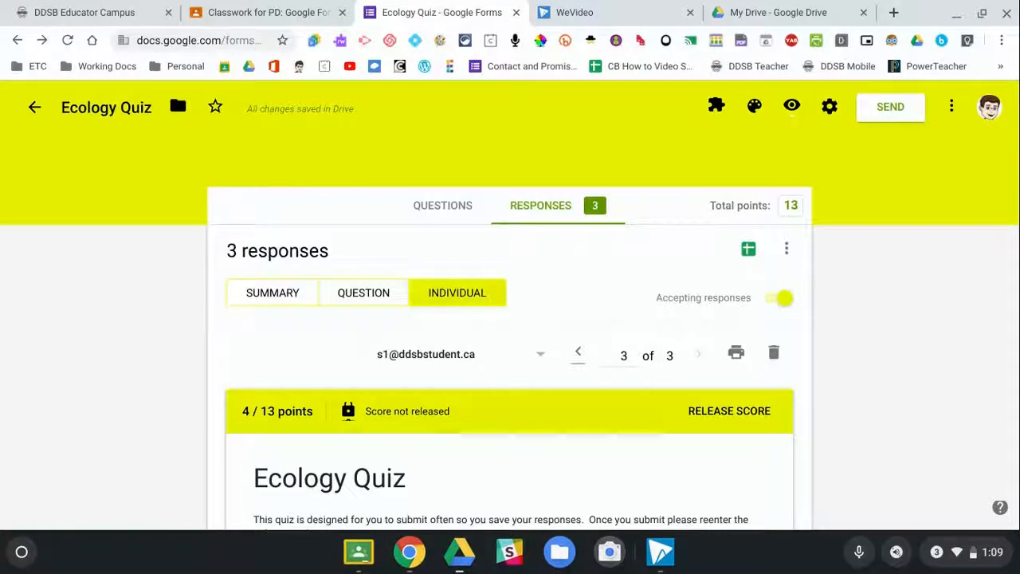
pyautogui.scroll(-15, 542, 348)
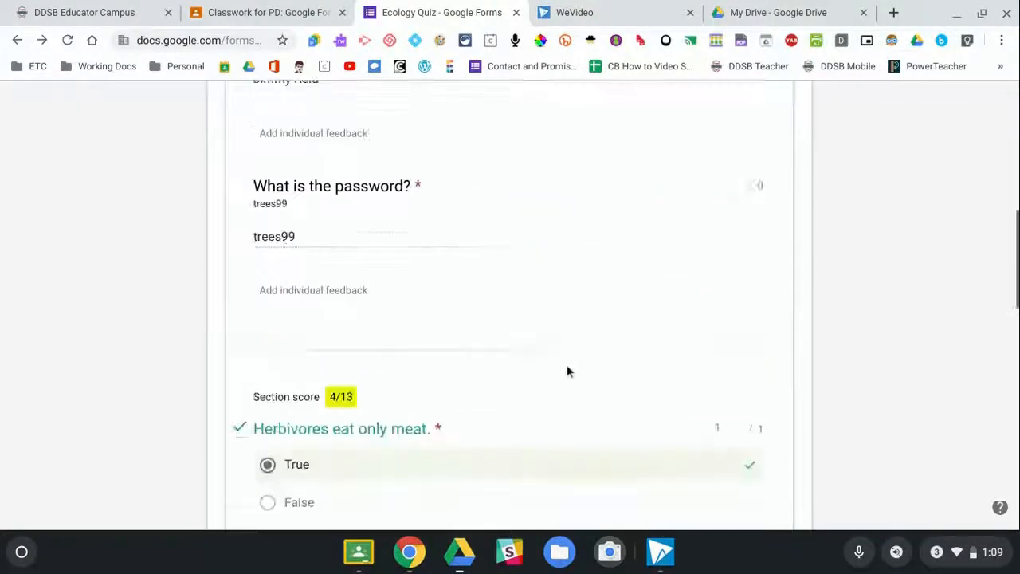
# Step: Score the third student's omnivore, herbivore and carnivore answer 3 points, add the feedback "Please be more descriptive", and save the edits
pyautogui.scroll(-5, 560, 324)
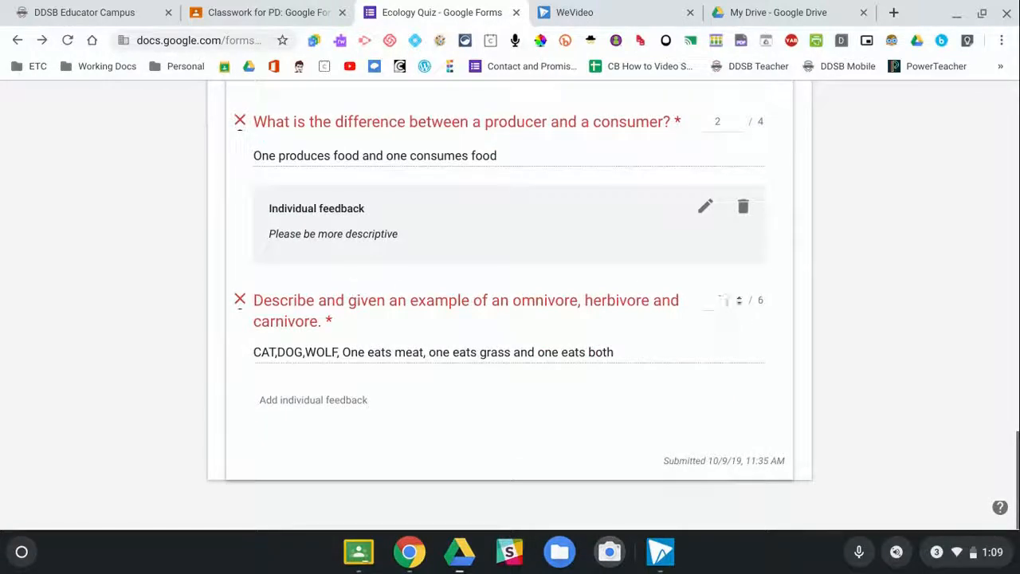
pyautogui.write('3')
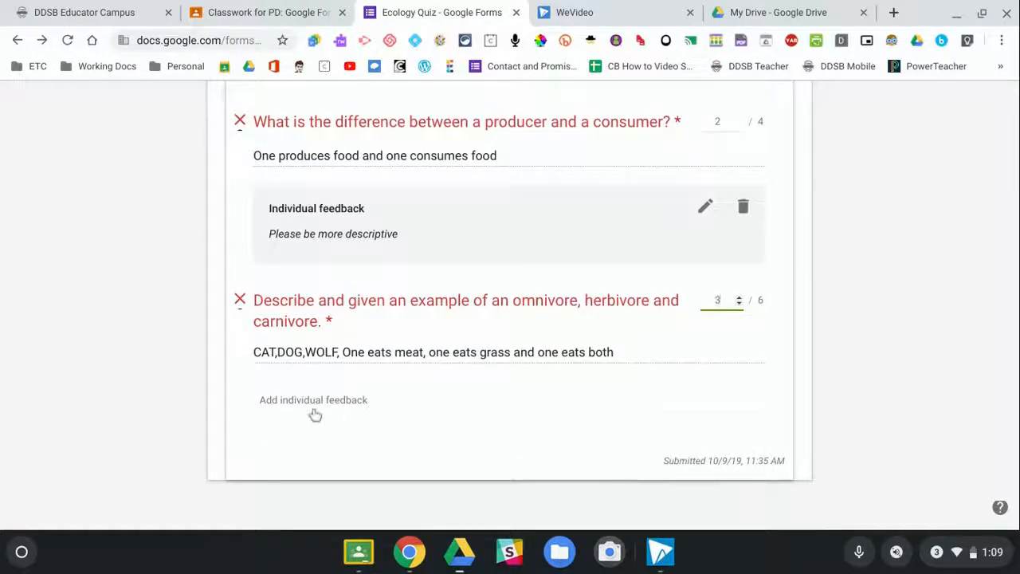
pyautogui.click(307, 405)
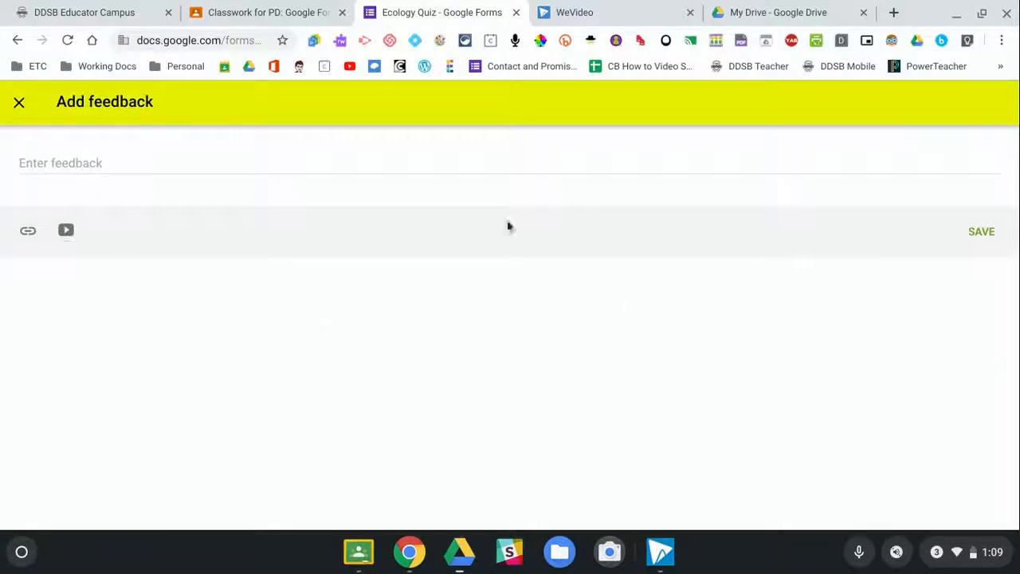
pyautogui.click(125, 162)
pyautogui.write('Please be more descriptive')
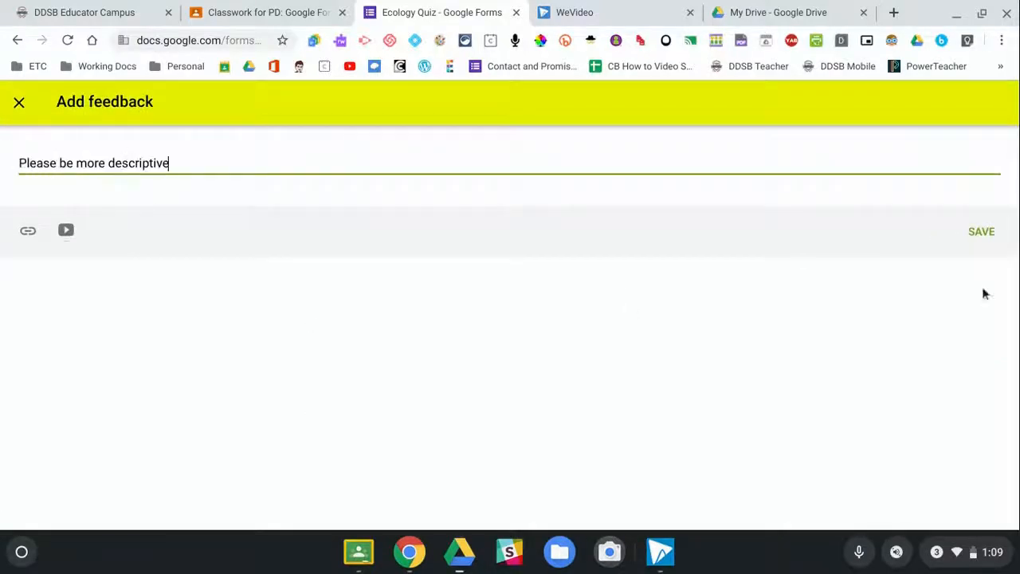
pyautogui.click(982, 232)
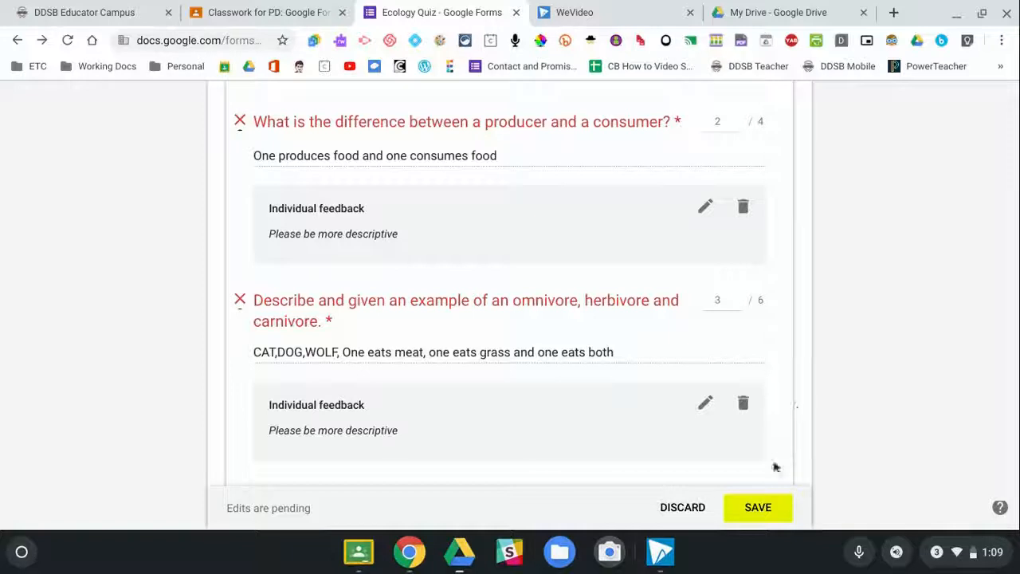
pyautogui.click(757, 508)
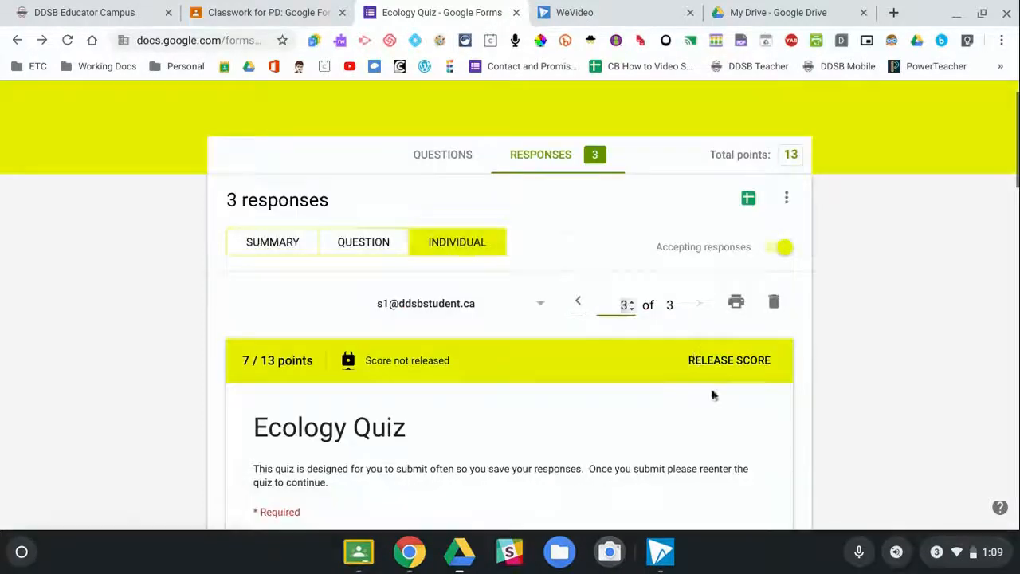
# Step: Review the third student's graded answers and return to the total score and release option
pyautogui.scroll(-2, 721, 378)
pyautogui.scroll(-2, 733, 371)
pyautogui.scroll(-3, 717, 387)
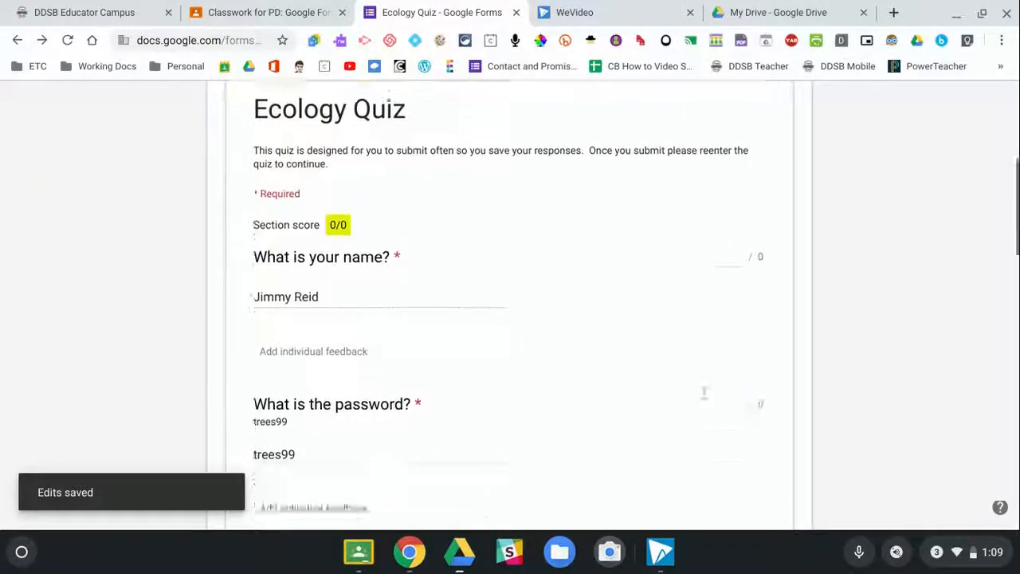
pyautogui.scroll(-15, 603, 449)
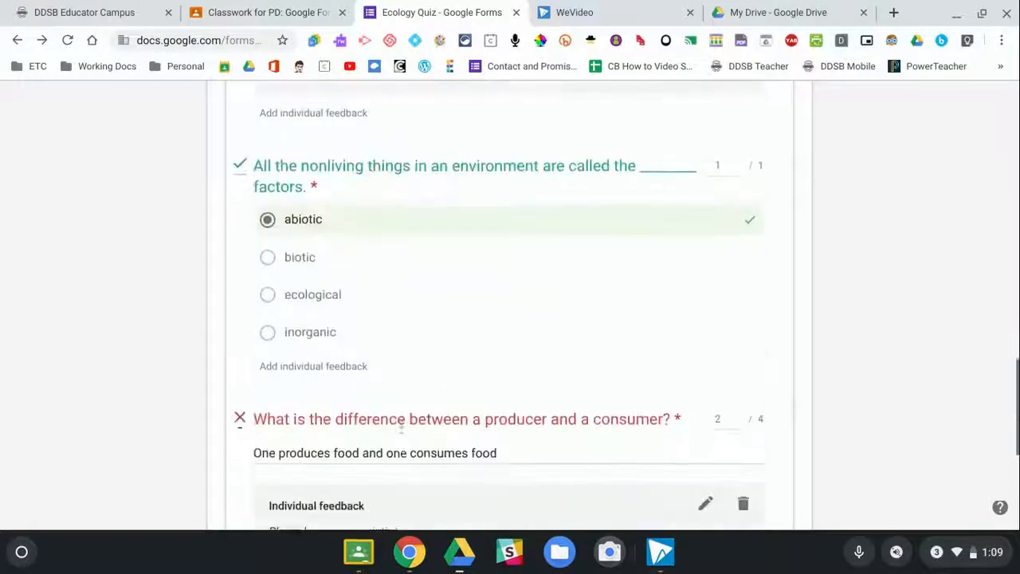
pyautogui.scroll(20, 842, 403)
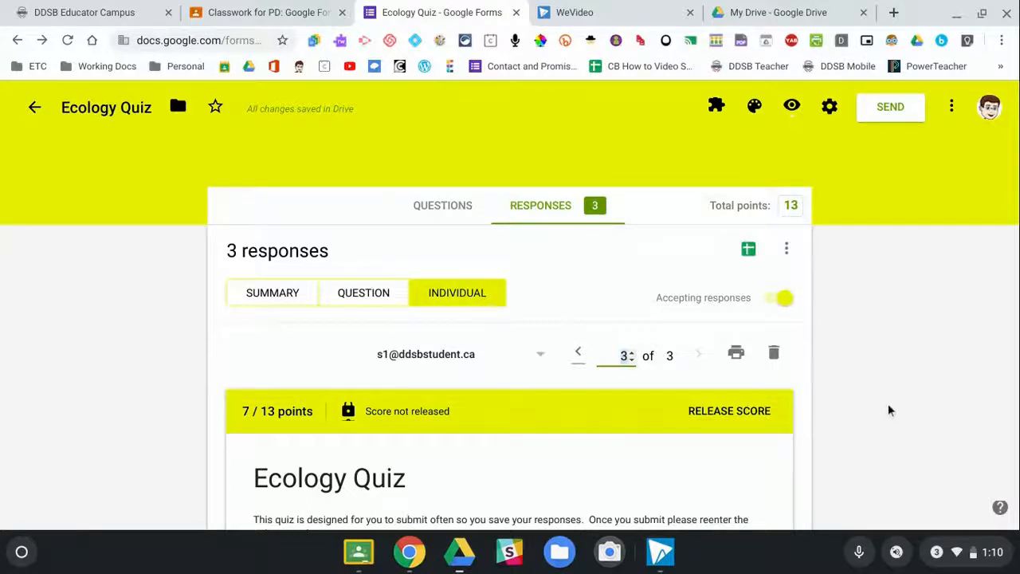
# Step: Switch to Google Classroom, open the Ecology Quiz's turned-in student work, and import the quiz grades
pyautogui.click(258, 14)
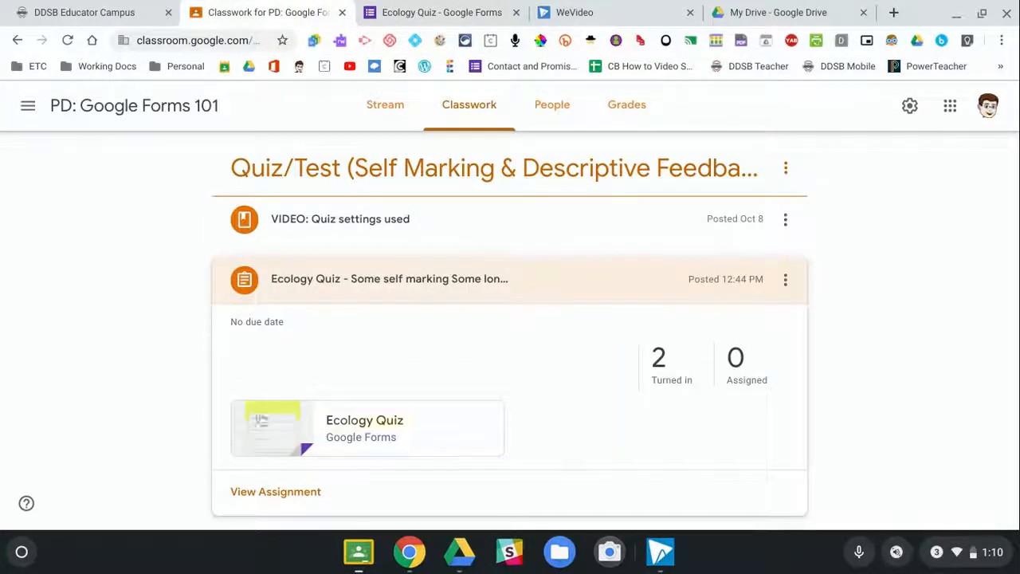
pyautogui.click(659, 368)
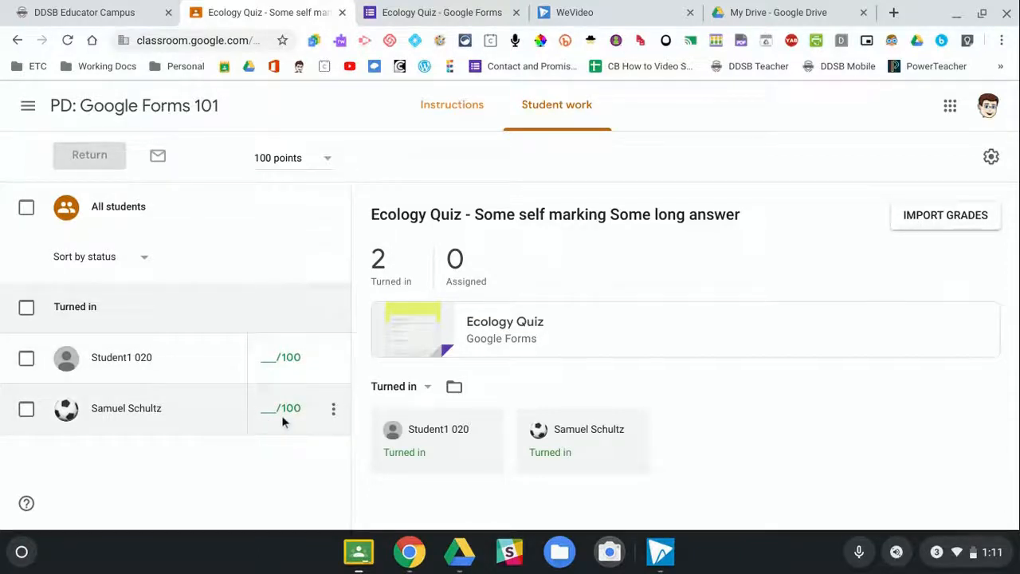
pyautogui.click(927, 226)
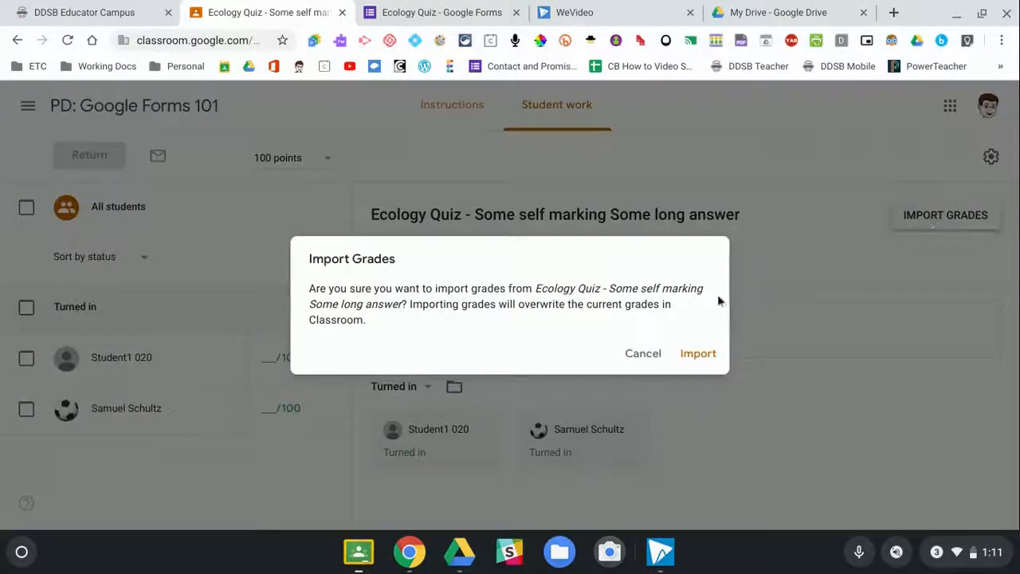
pyautogui.click(697, 356)
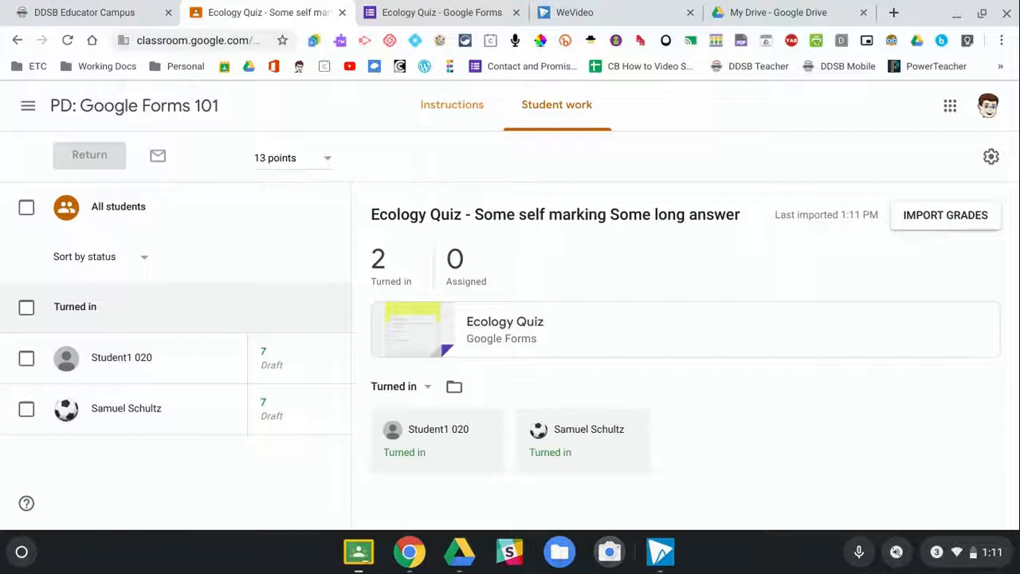
# Step: Select all students and return their Ecology Quiz work with the imported draft grades
pyautogui.click(337, 363)
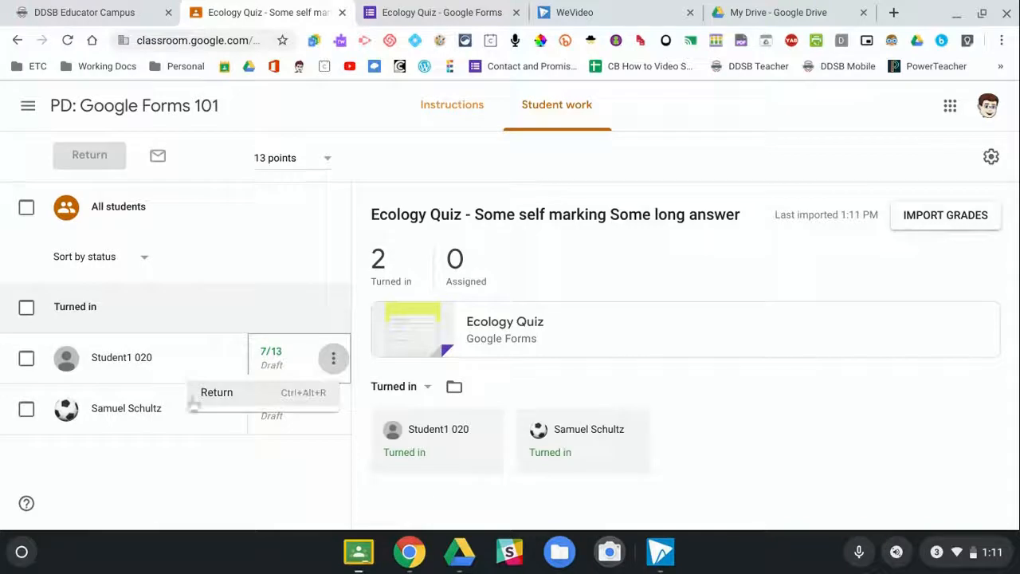
pyautogui.click(237, 306)
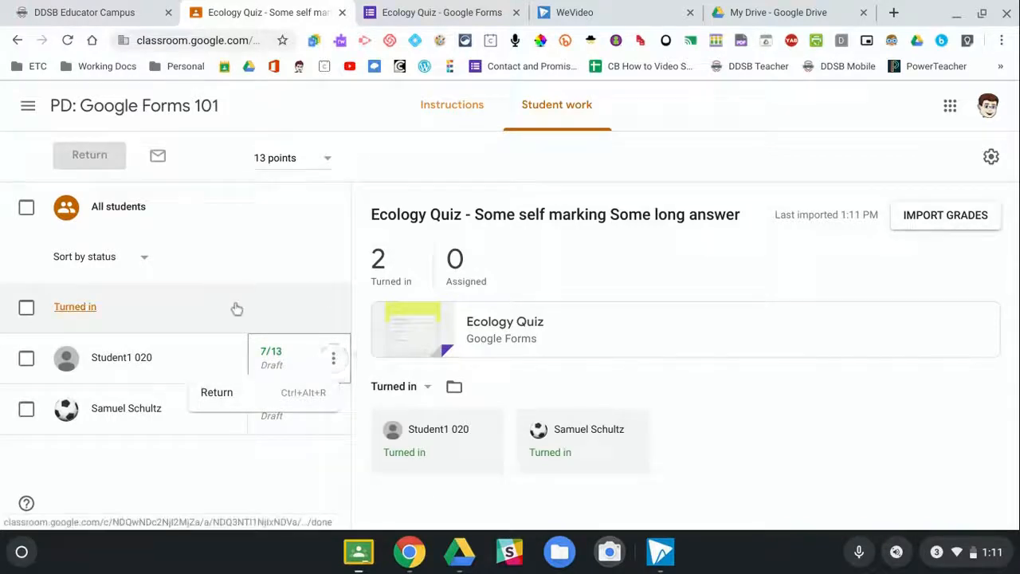
pyautogui.click(27, 364)
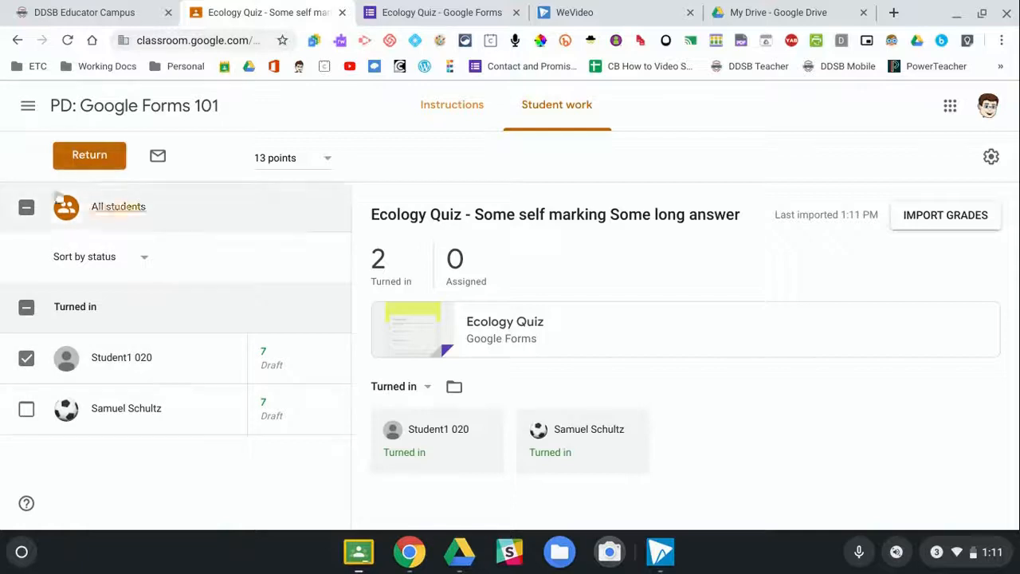
pyautogui.click(27, 208)
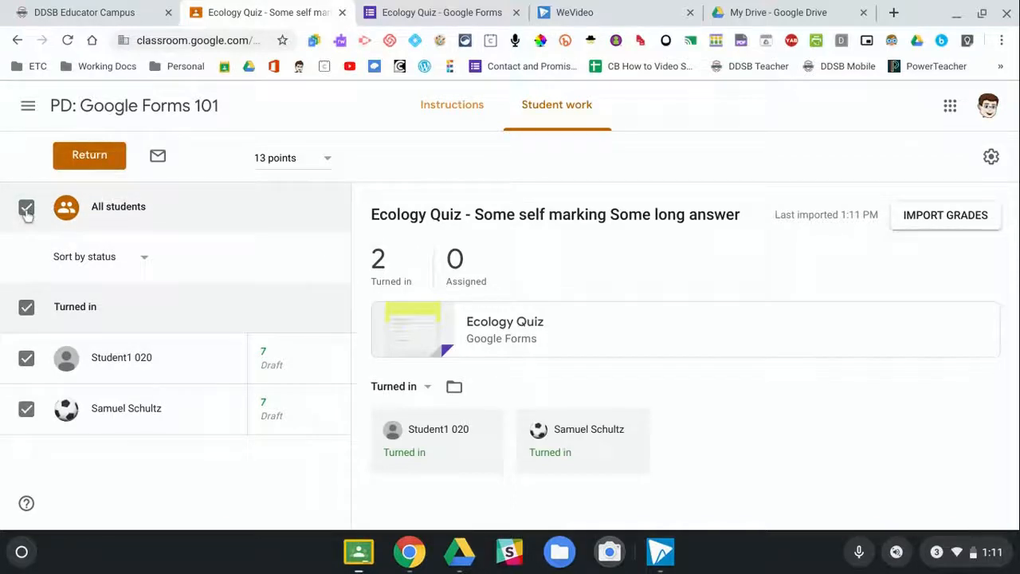
pyautogui.click(90, 156)
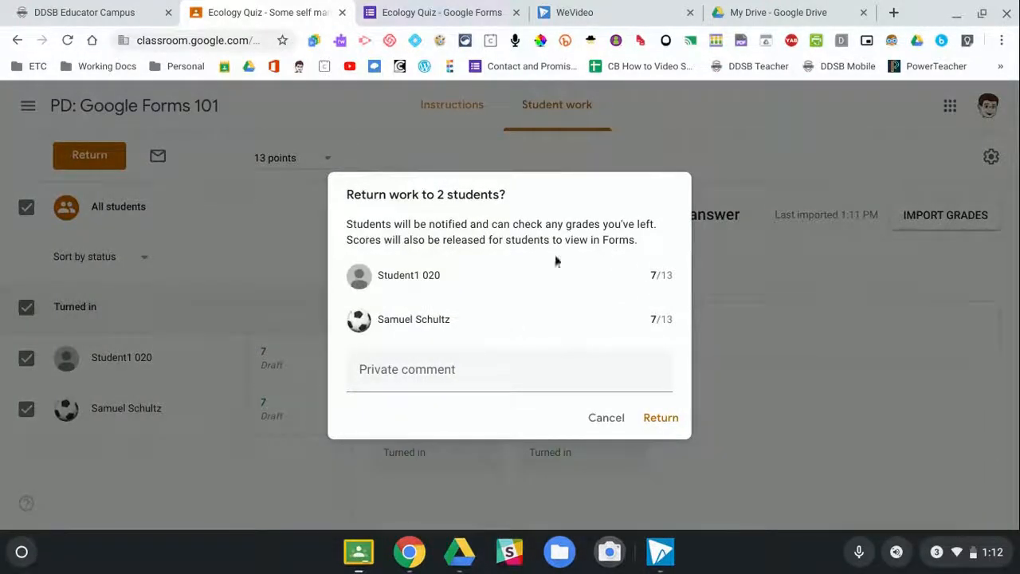
pyautogui.click(661, 419)
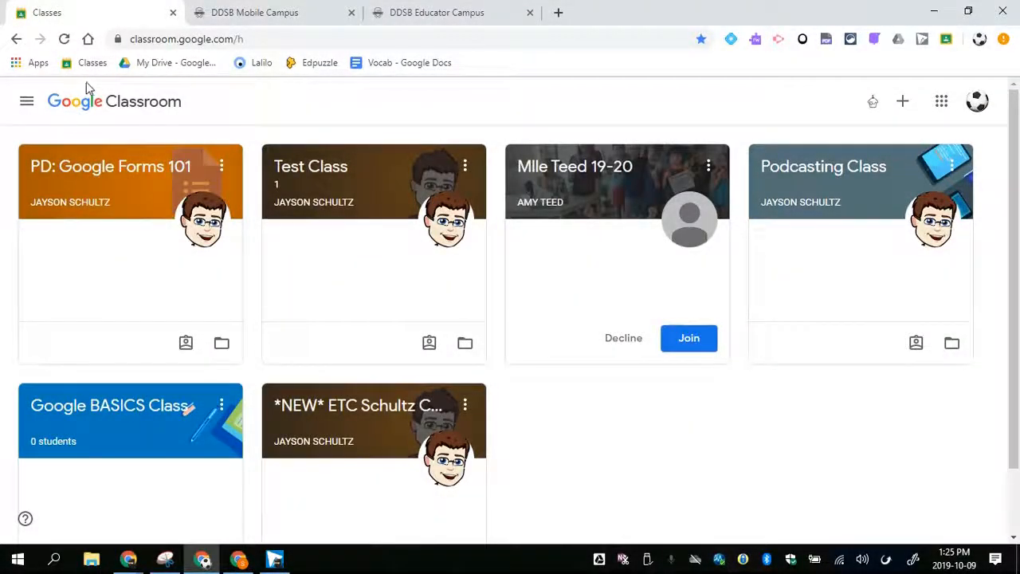
# Step: In the student's Classroom view, open the PD: Google Forms 101 classwork and view the Ecology Quiz assignment details
pyautogui.click(88, 169)
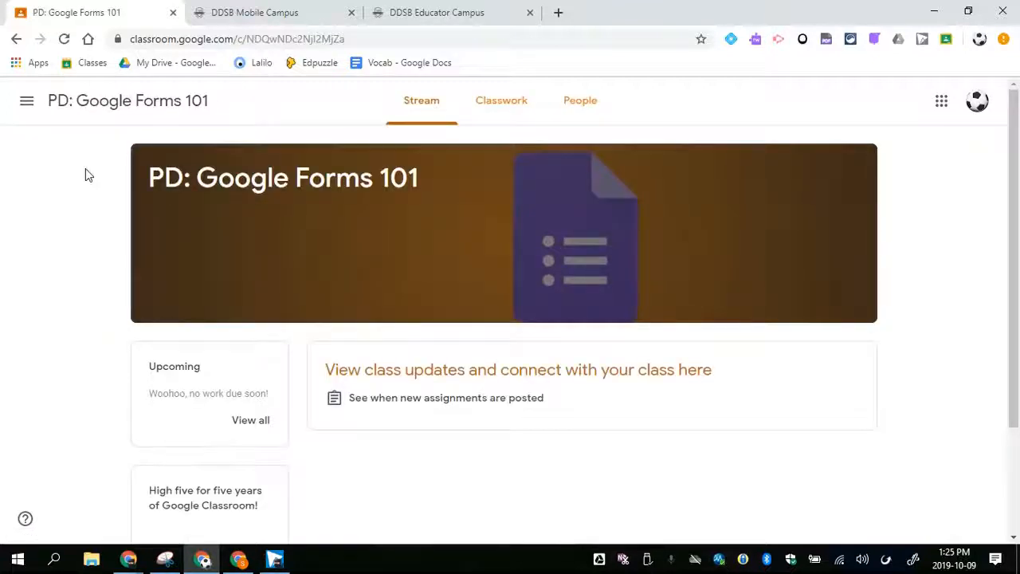
pyautogui.click(489, 103)
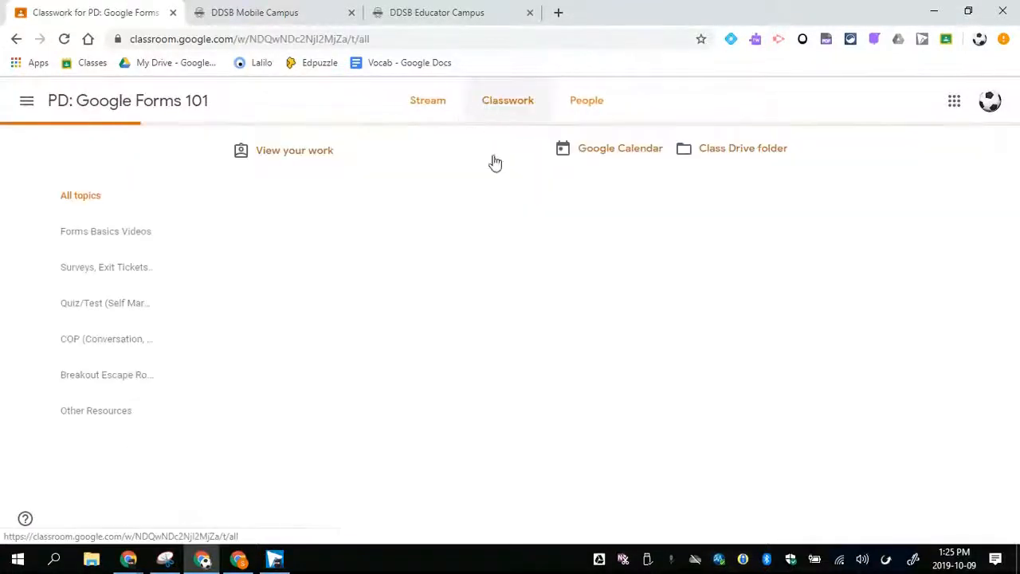
pyautogui.scroll(-4, 407, 392)
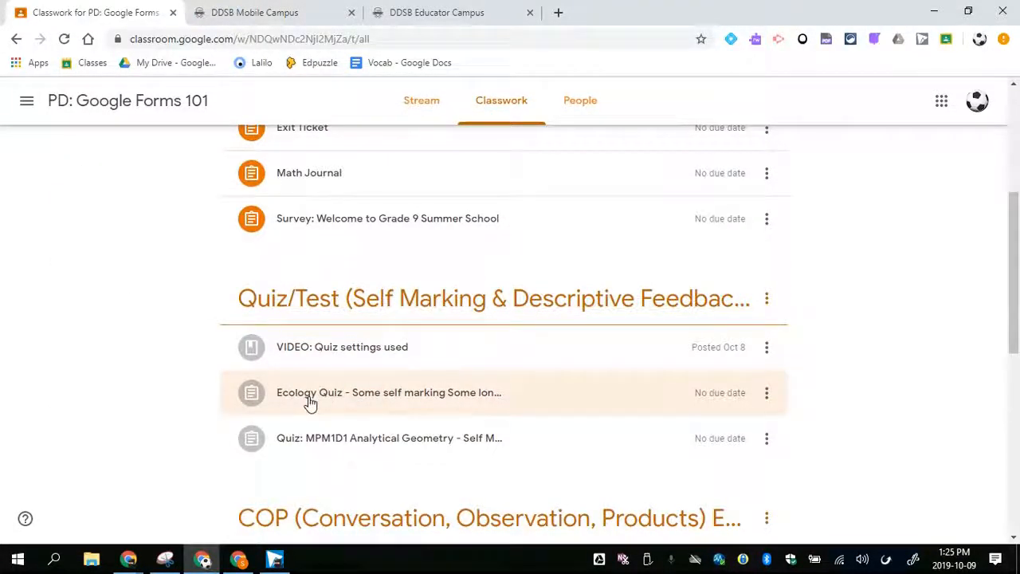
pyautogui.click(311, 402)
pyautogui.scroll(-2, 476, 428)
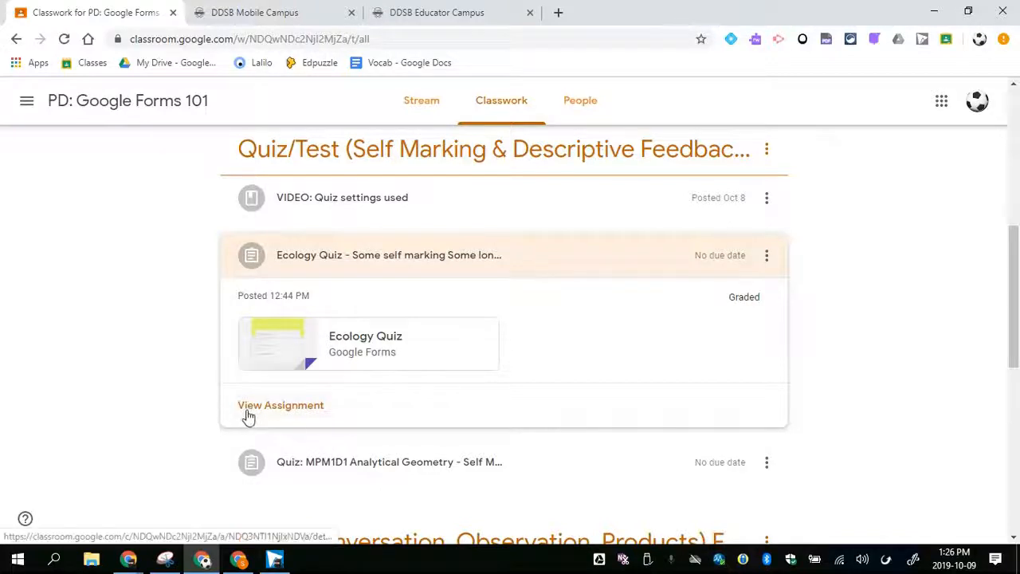
pyautogui.click(296, 414)
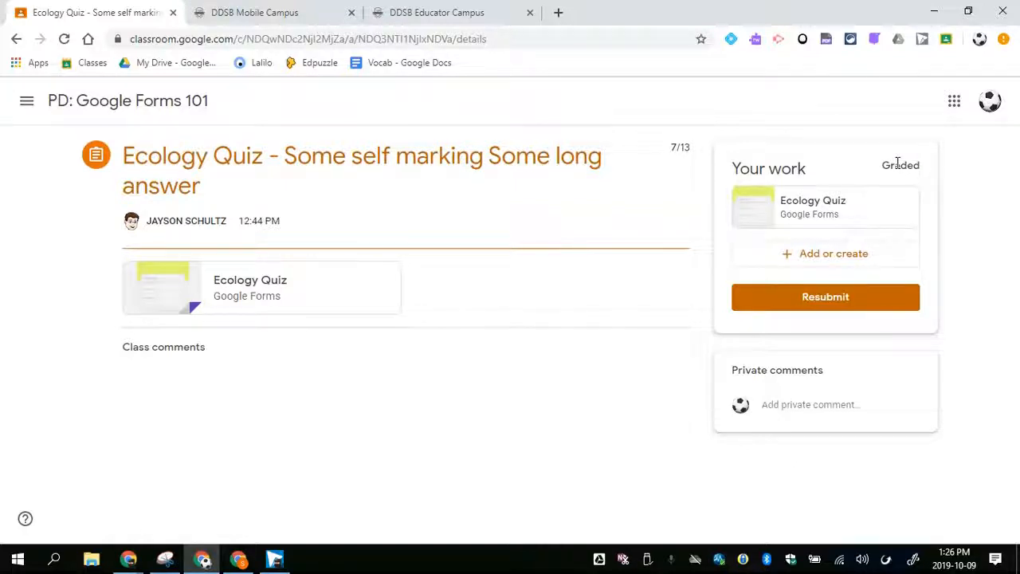
# Step: Open the student's returned Ecology Quiz and review the total points, question scores and individual feedback
pyautogui.click(807, 207)
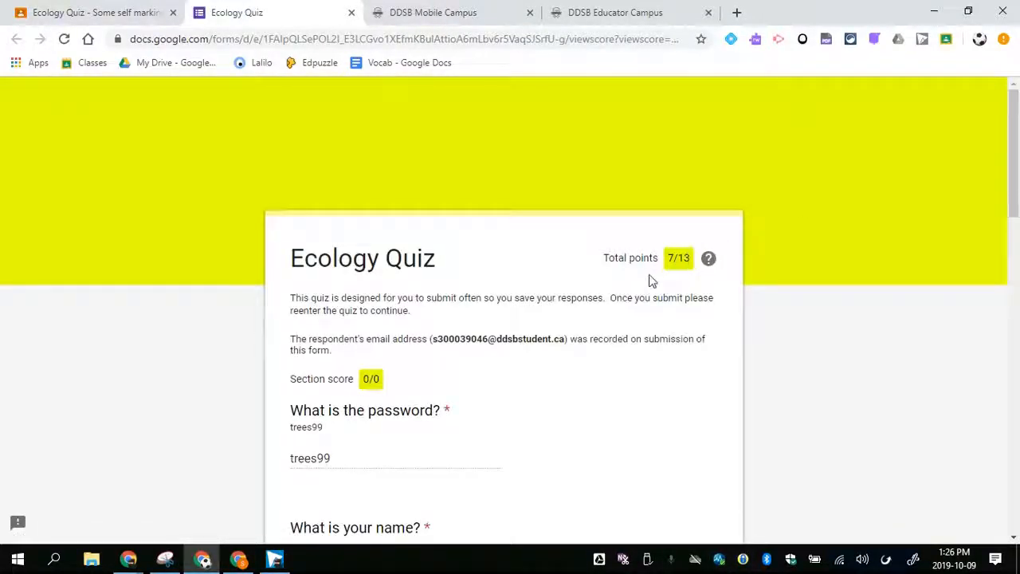
pyautogui.scroll(-2, 515, 421)
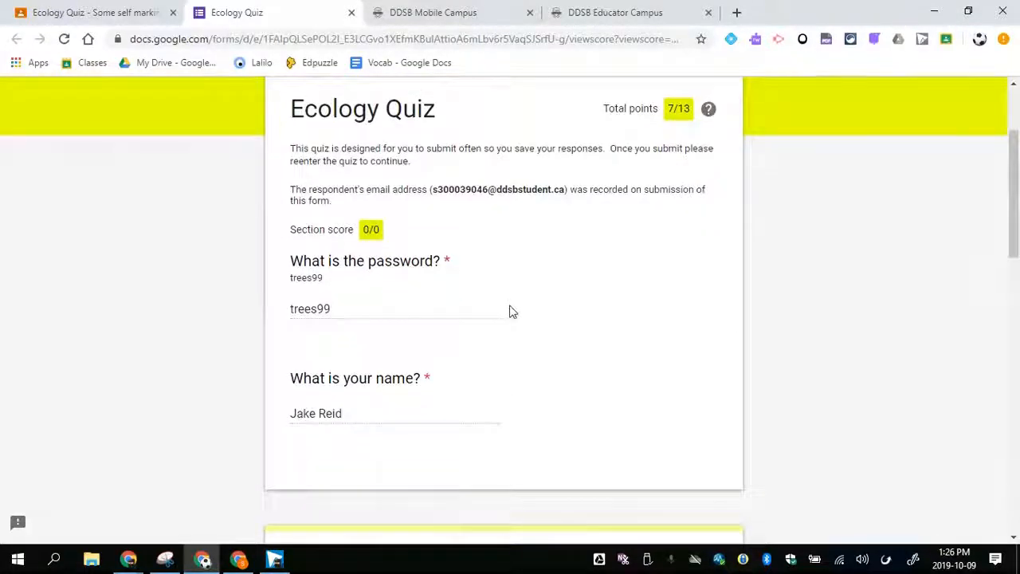
pyautogui.scroll(-3, 385, 289)
pyautogui.scroll(-2, 487, 296)
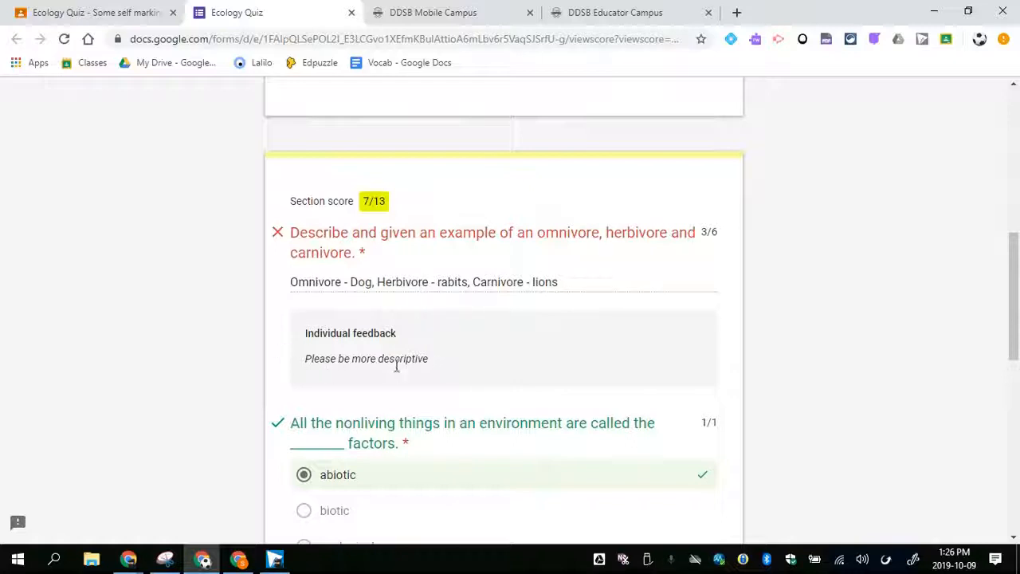
pyautogui.scroll(-3, 446, 343)
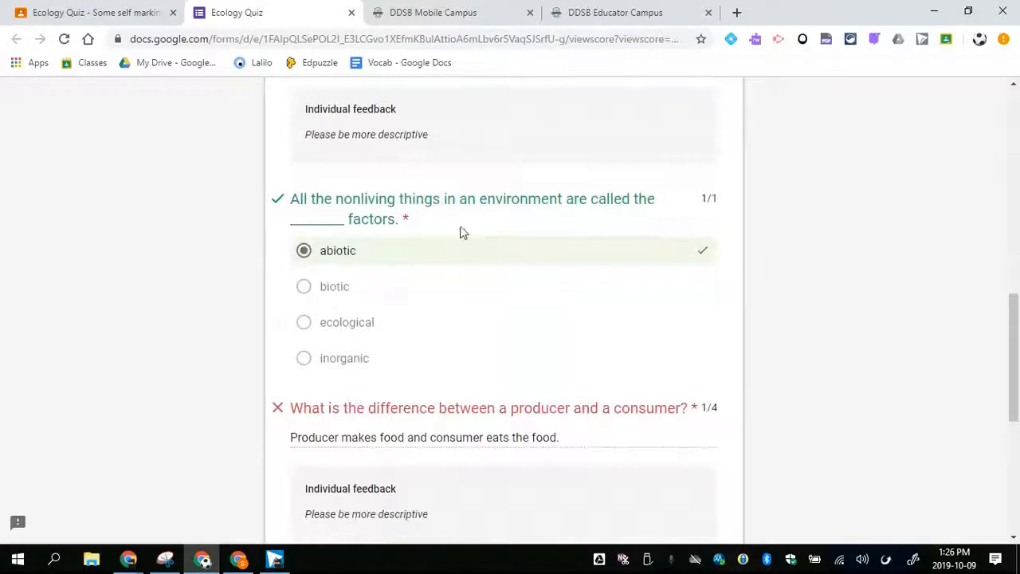
pyautogui.scroll(-2, 464, 284)
pyautogui.scroll(-2, 474, 286)
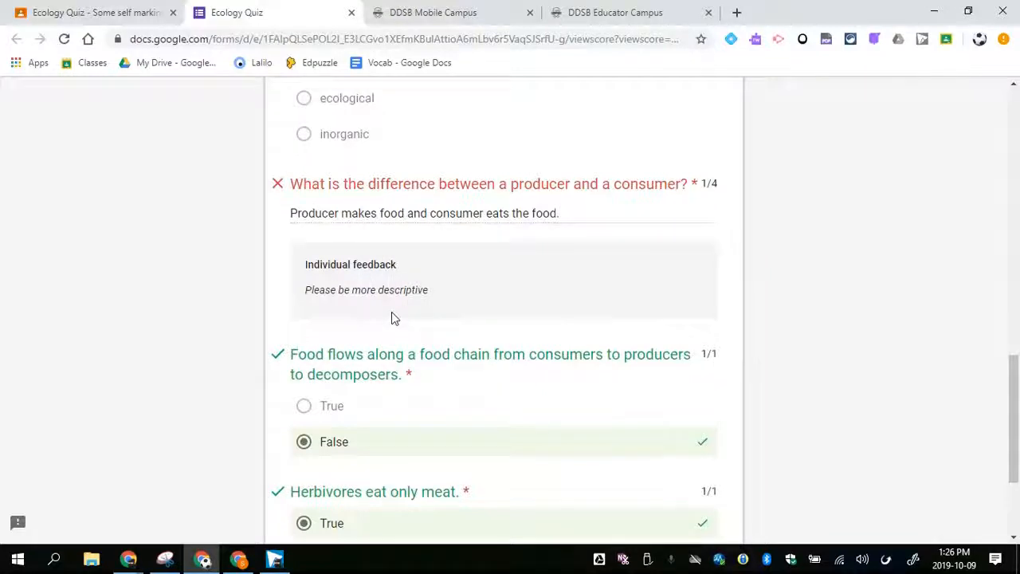
pyautogui.scroll(-3, 399, 315)
pyautogui.scroll(5, 586, 369)
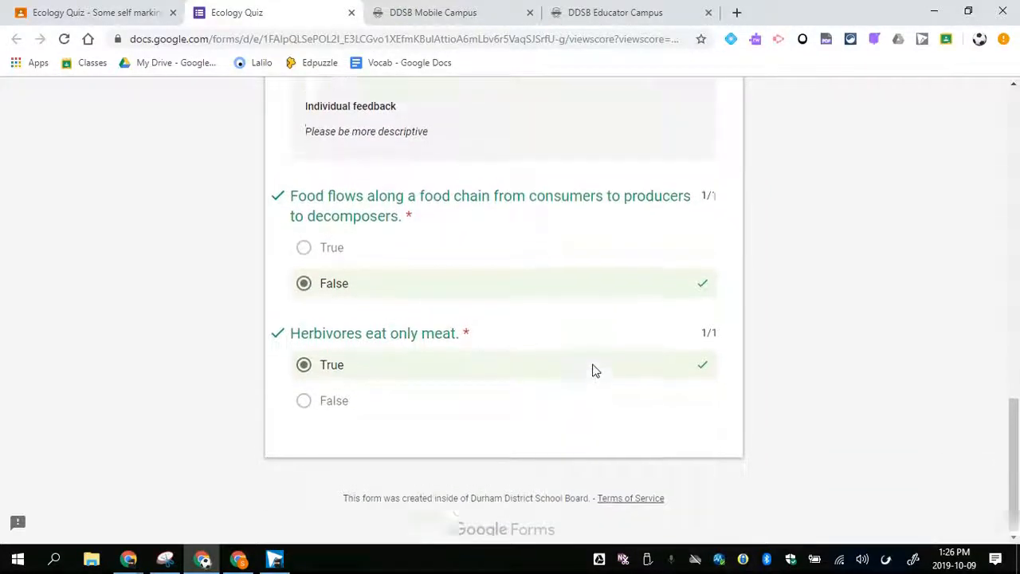
# Step: Switch to the other student's Classroom window, open their returned Ecology Quiz, and review its scores and feedback
pyautogui.click(238, 559)
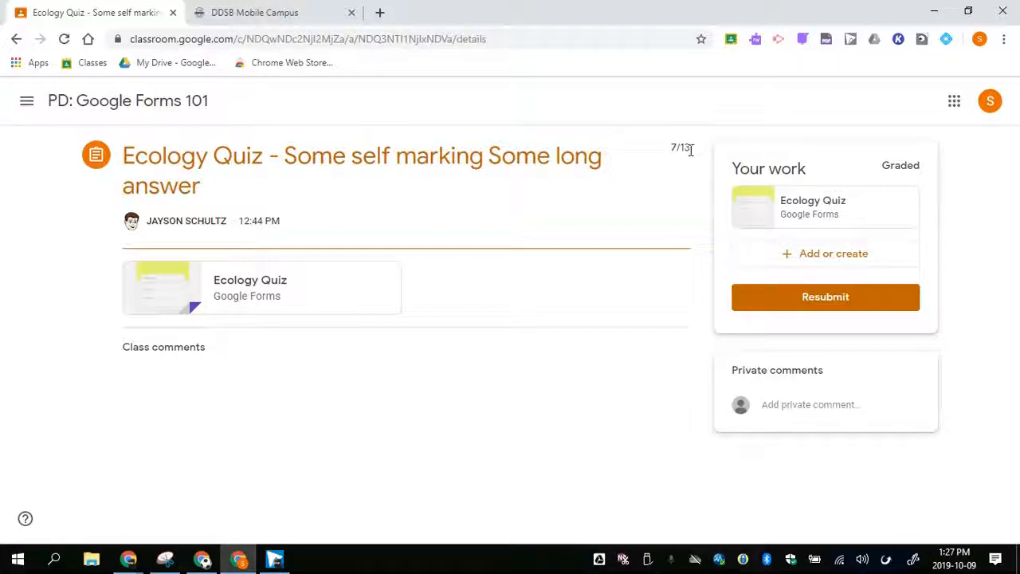
pyautogui.click(805, 209)
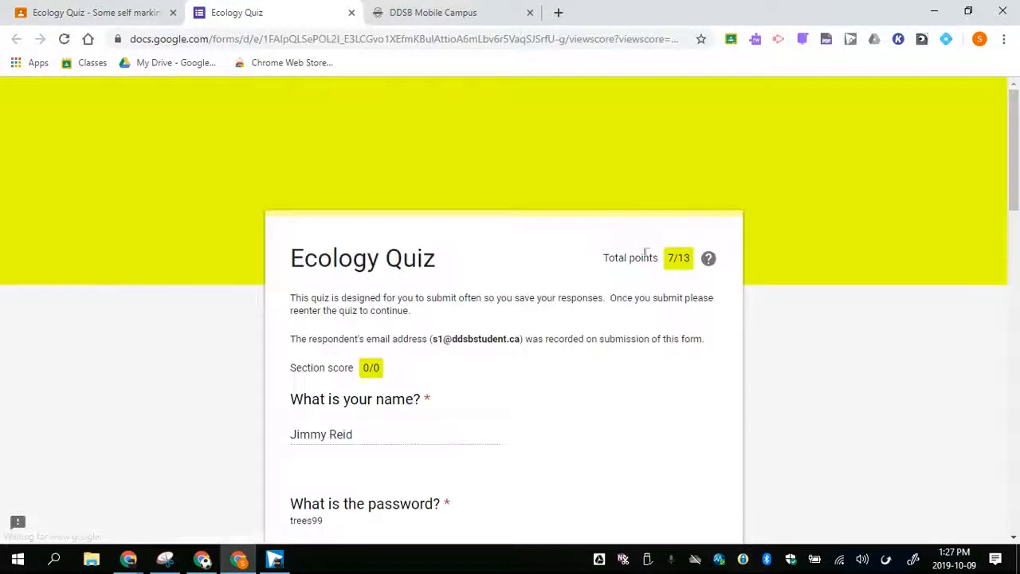
pyautogui.scroll(-3, 673, 365)
pyautogui.scroll(-3, 673, 365)
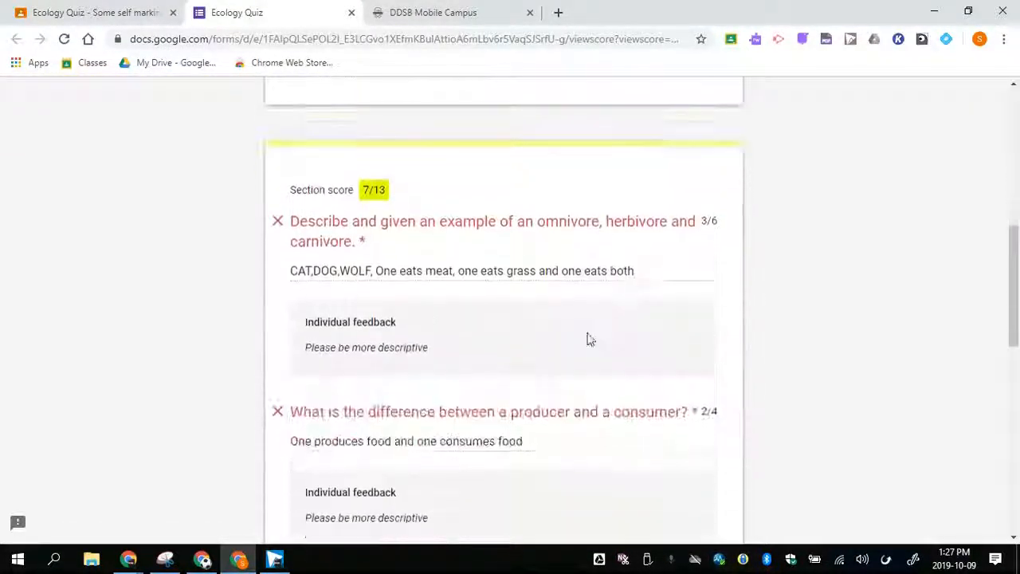
pyautogui.scroll(-3, 471, 385)
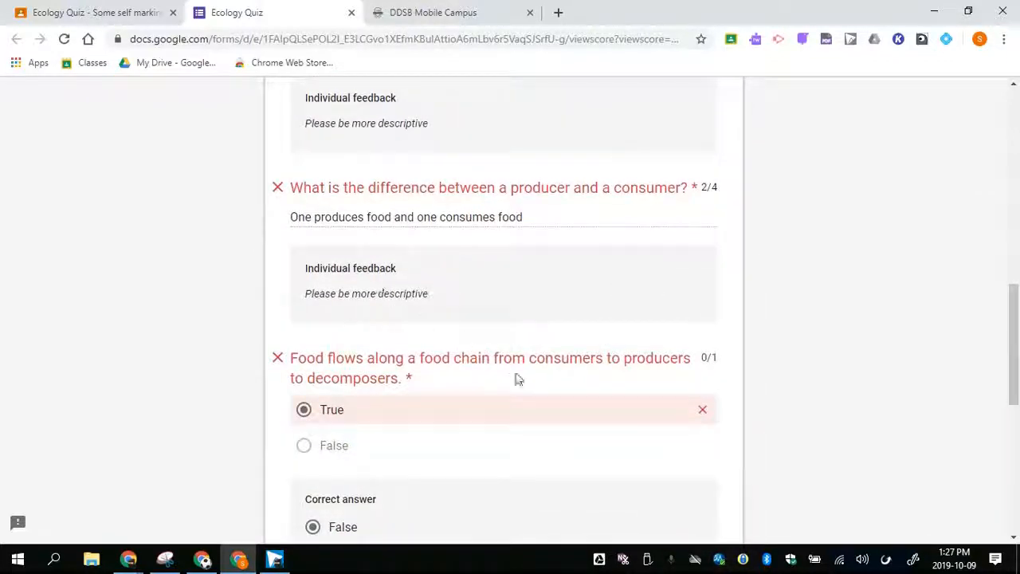
pyautogui.scroll(-6, 525, 382)
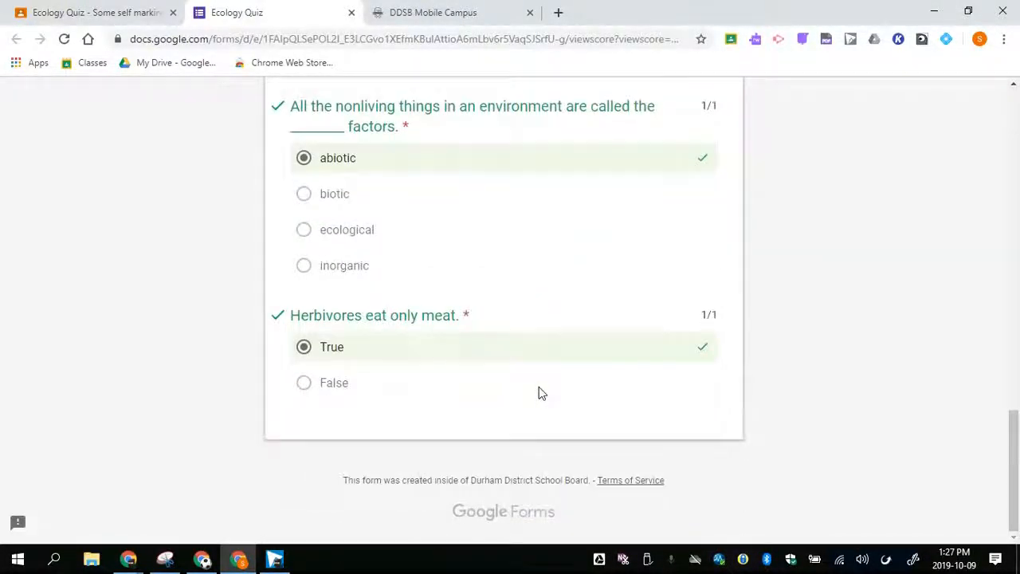
pyautogui.scroll(10, 540, 393)
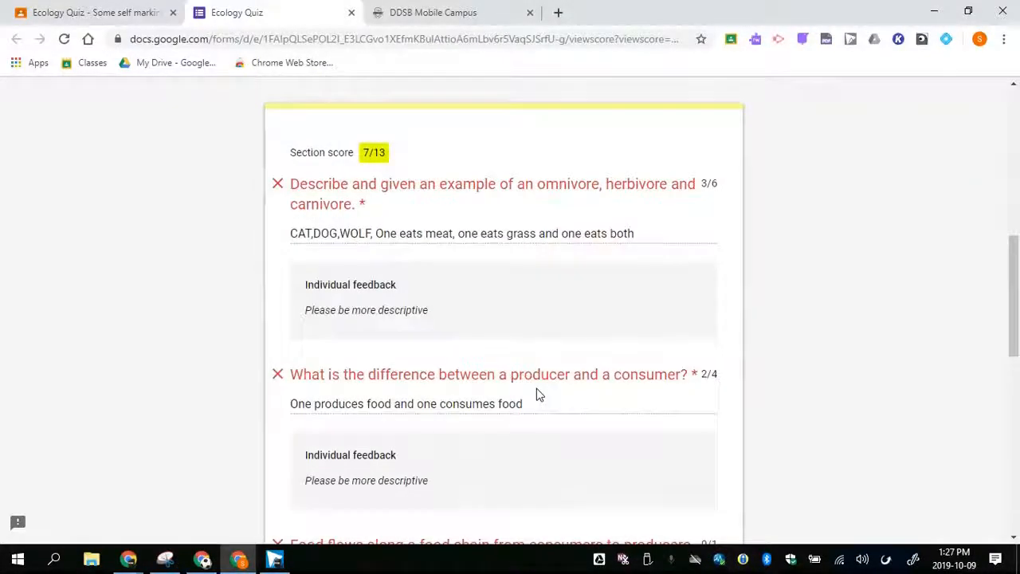